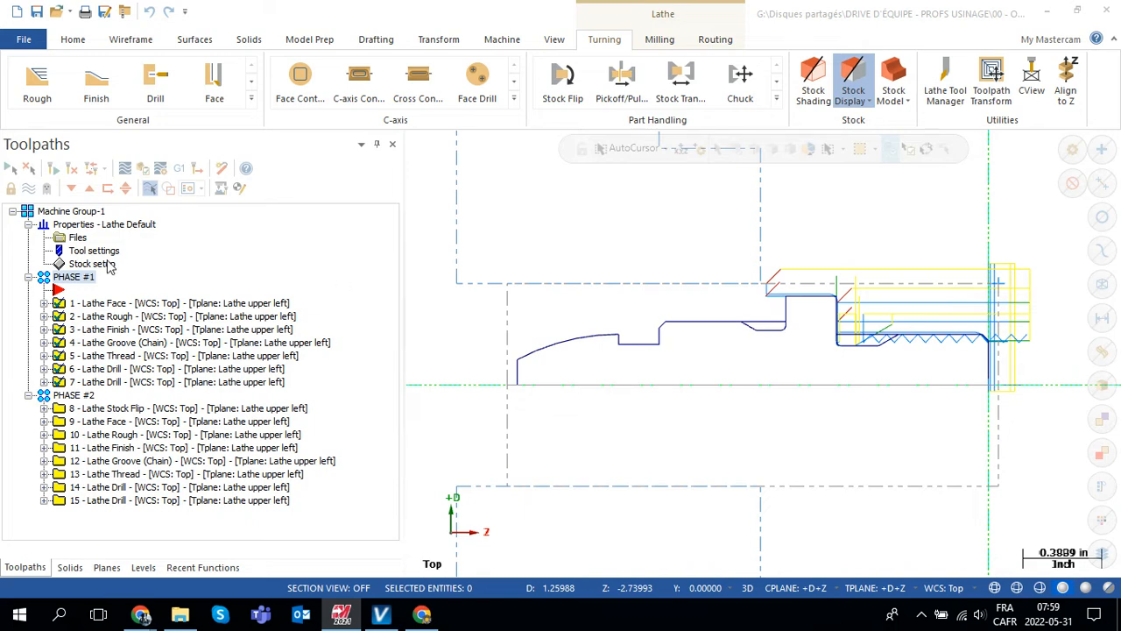
# Step: Try to change the NC file name of the PHASE #1 operations
pyautogui.rightClick(76, 279)
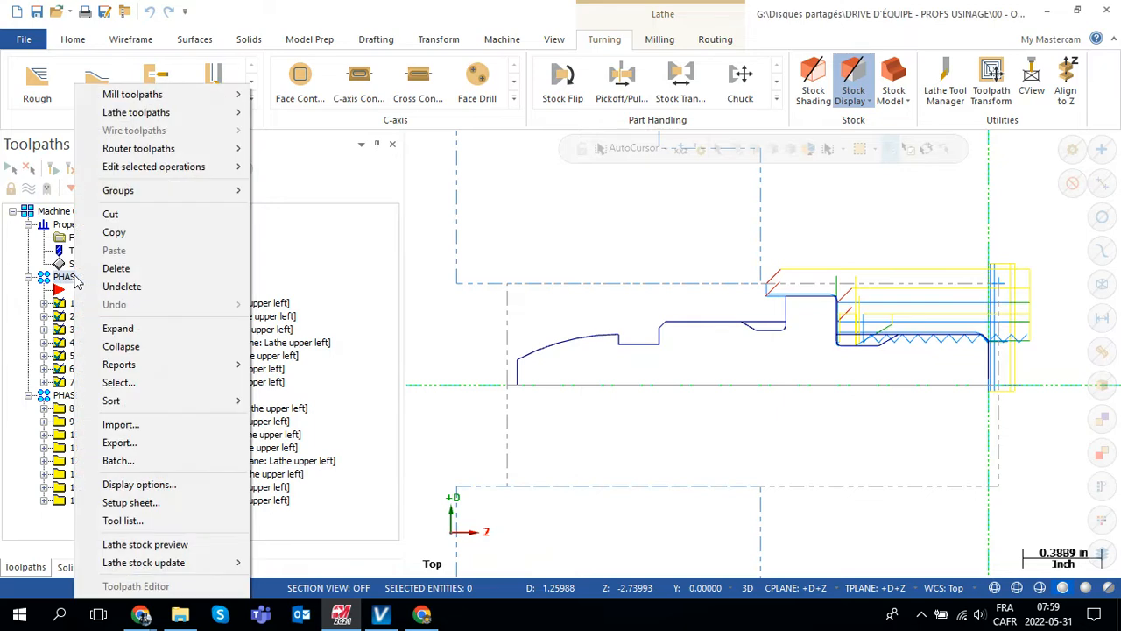
pyautogui.moveTo(149, 170)
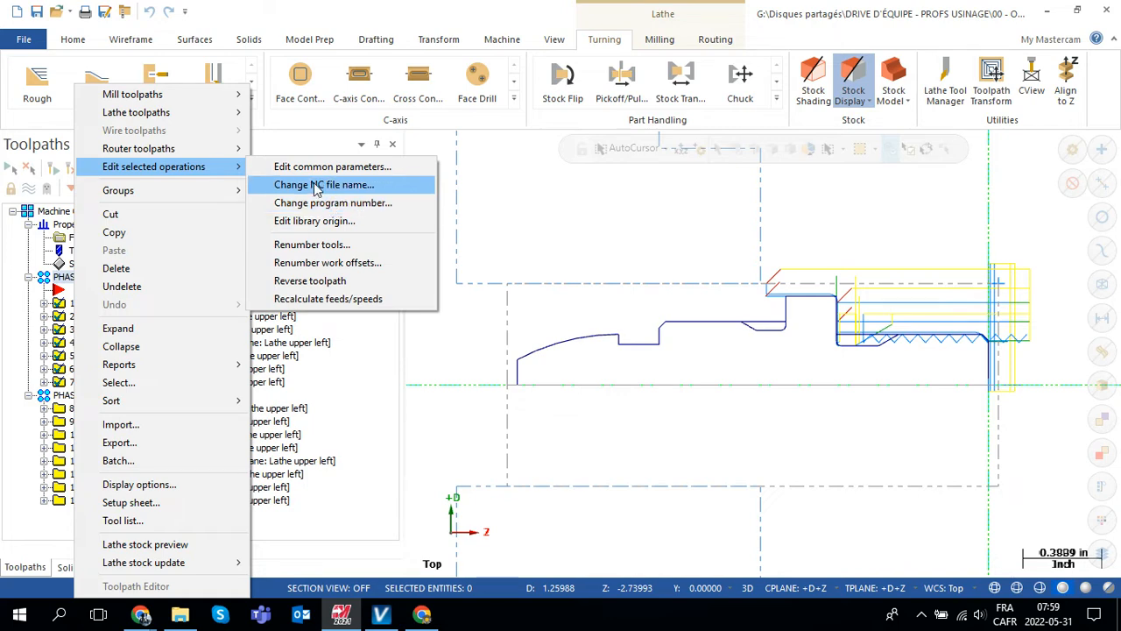
pyautogui.click(364, 187)
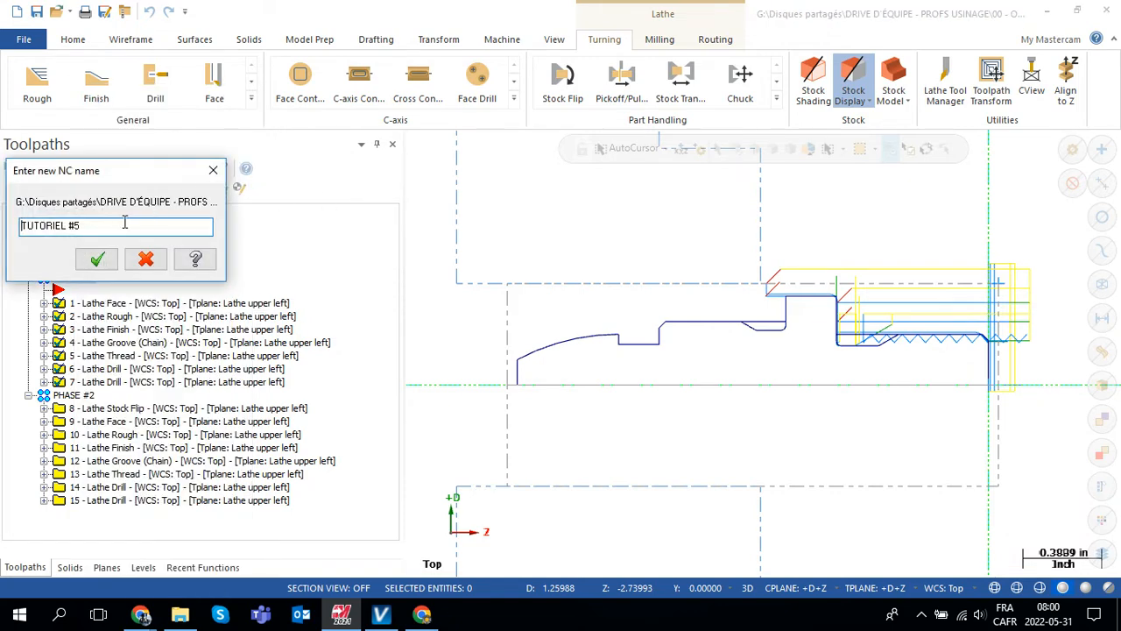
pyautogui.moveTo(125, 175); pyautogui.dragTo(483, 209)
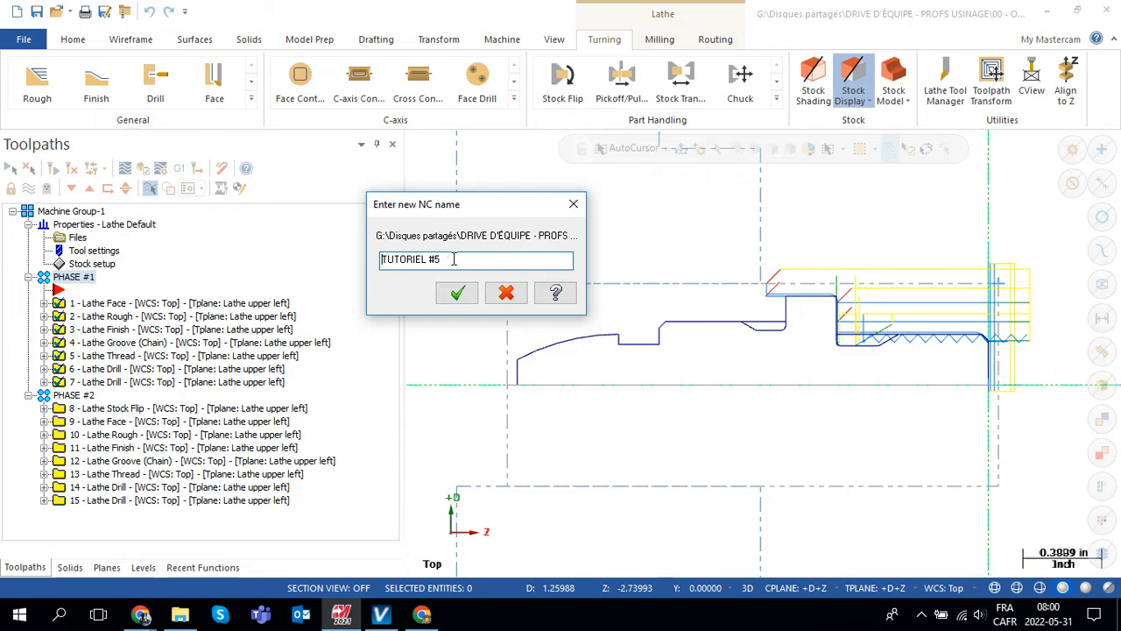
pyautogui.click(480, 259)
pyautogui.click(457, 294)
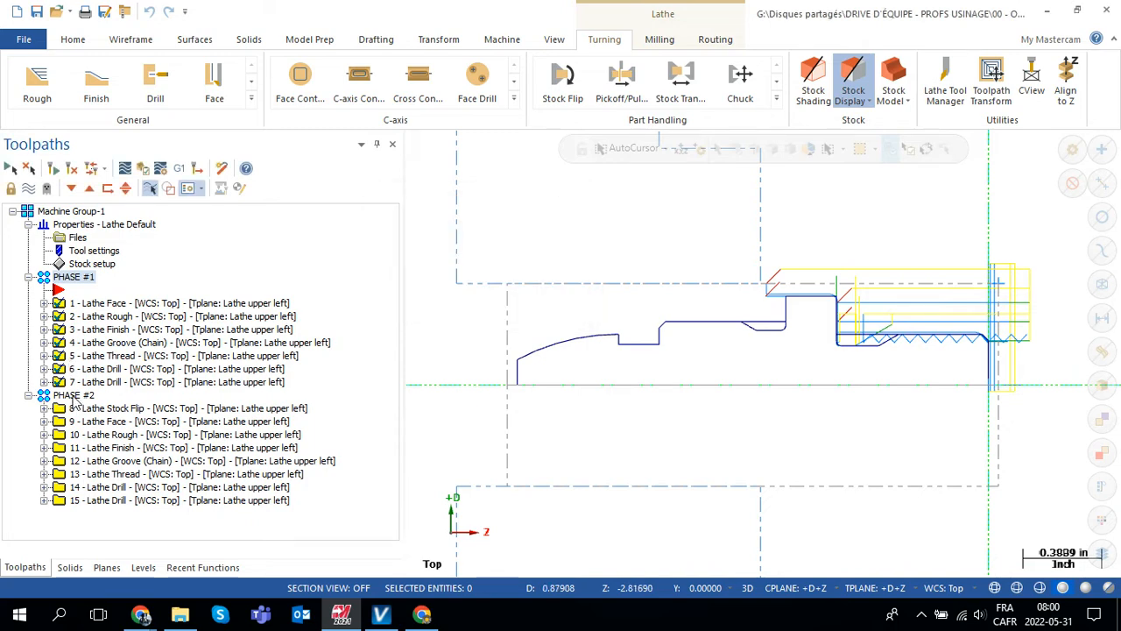
pyautogui.click(74, 395)
pyautogui.rightClick(74, 399)
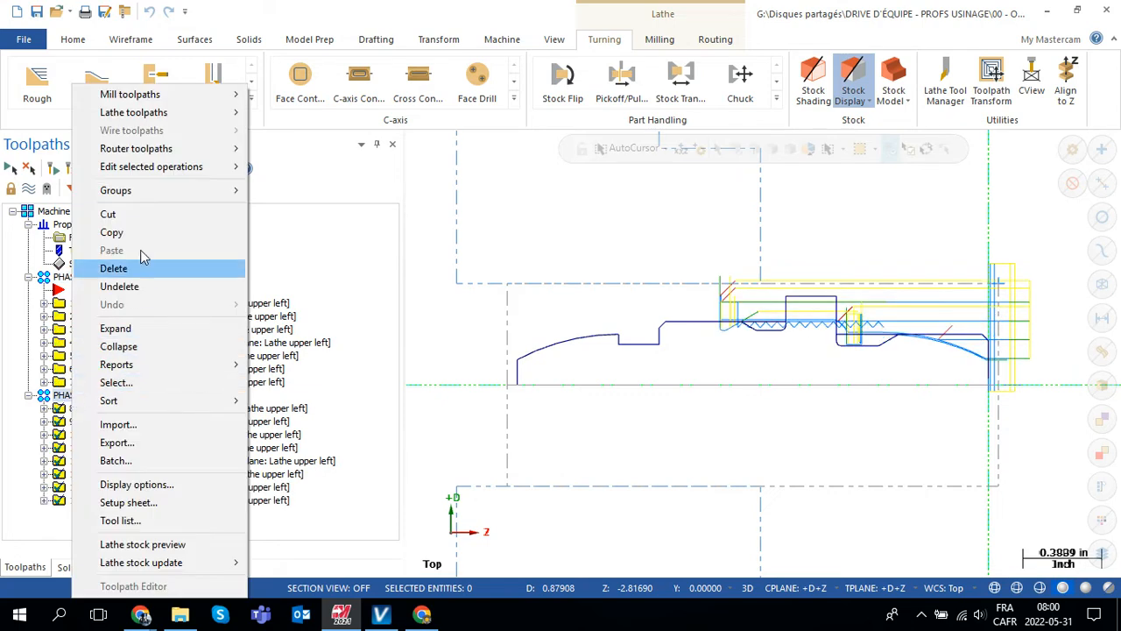
pyautogui.moveTo(173, 170)
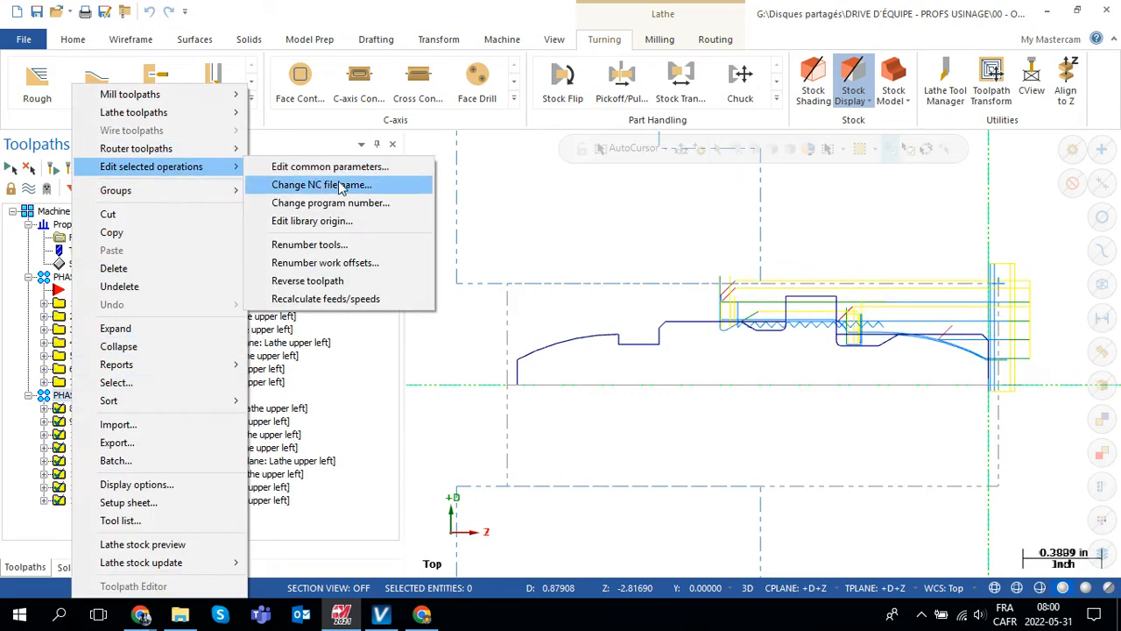
pyautogui.click(344, 186)
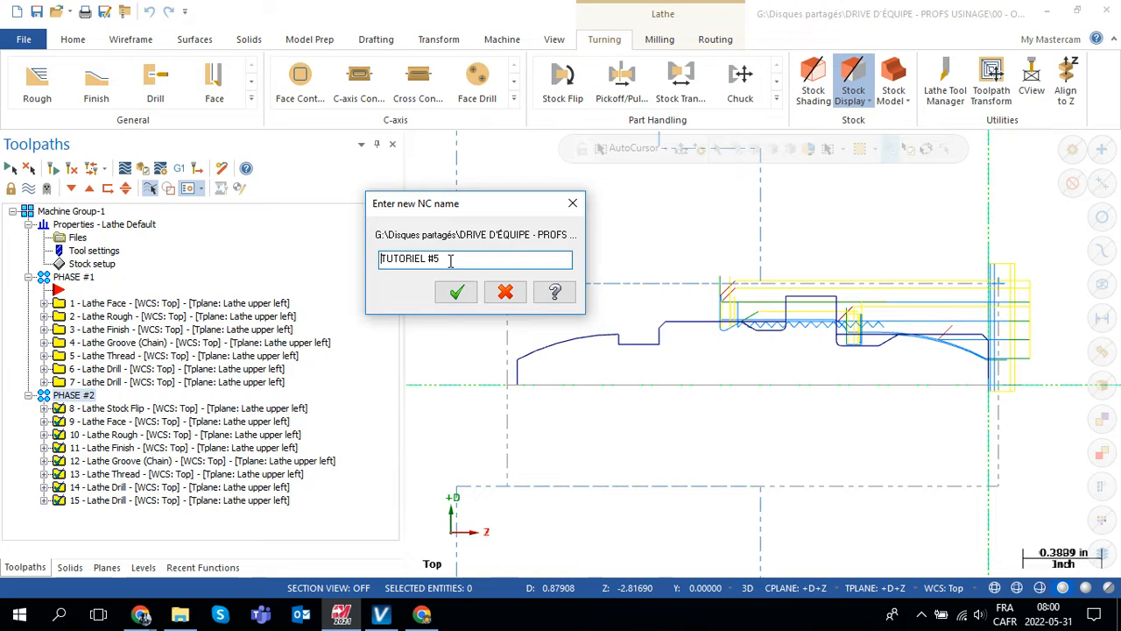
pyautogui.click(505, 294)
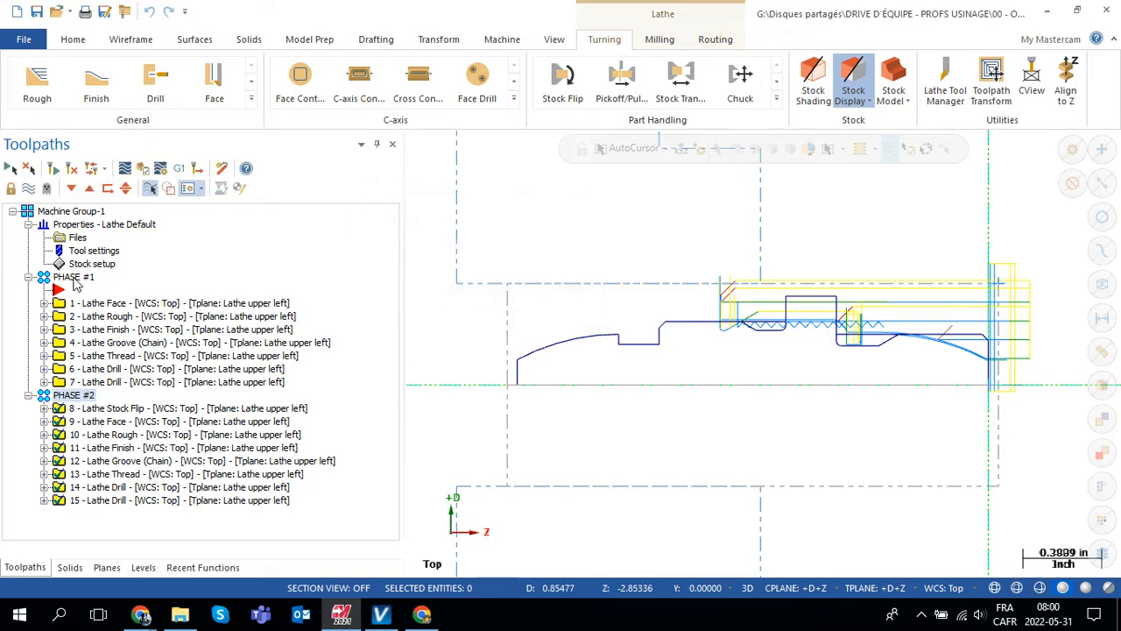
# Step: Change the NC file name of the PHASE #1 operations to TUTORIEL #5 (PHASE 1)
pyautogui.click(74, 279)
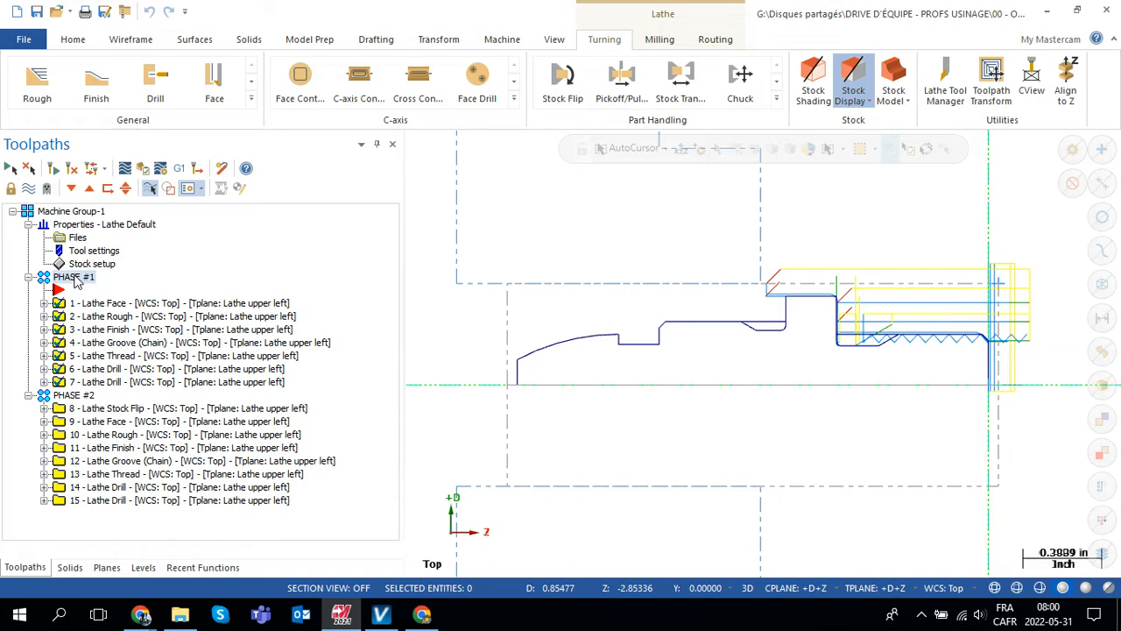
pyautogui.rightClick(76, 280)
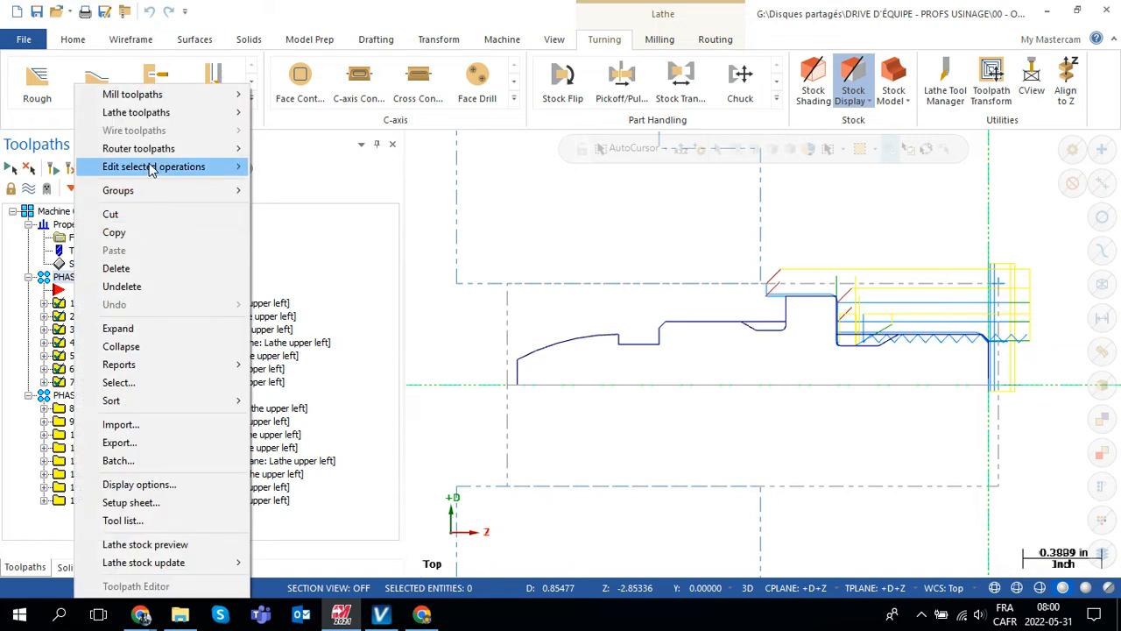
pyautogui.moveTo(153, 168)
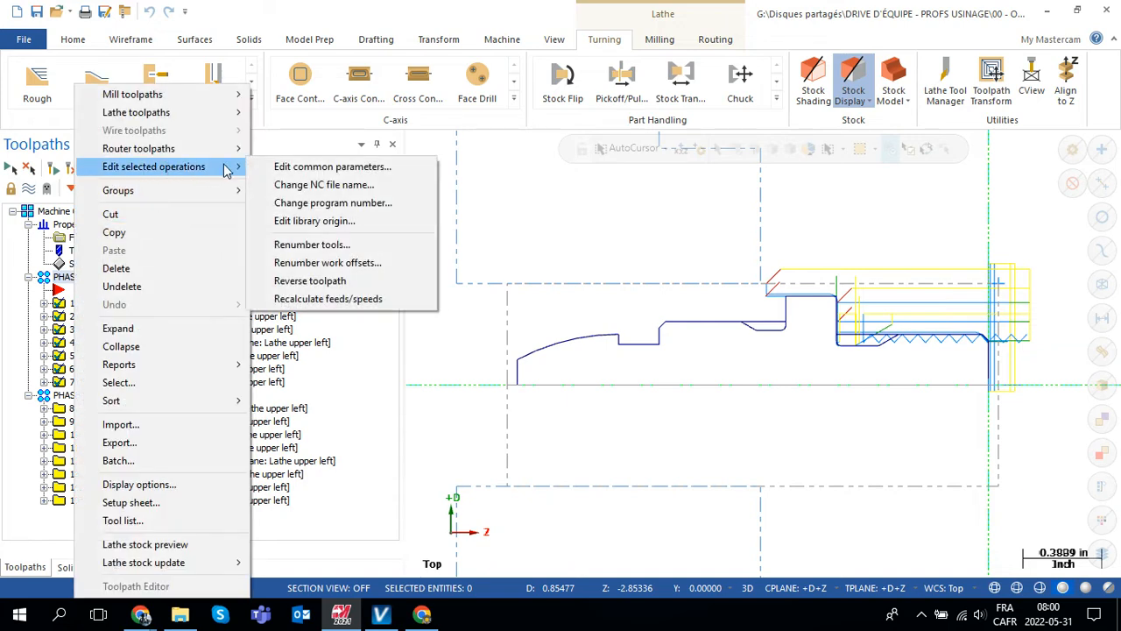
pyautogui.click(324, 185)
pyautogui.press('BackSpace')
pyautogui.write('5')
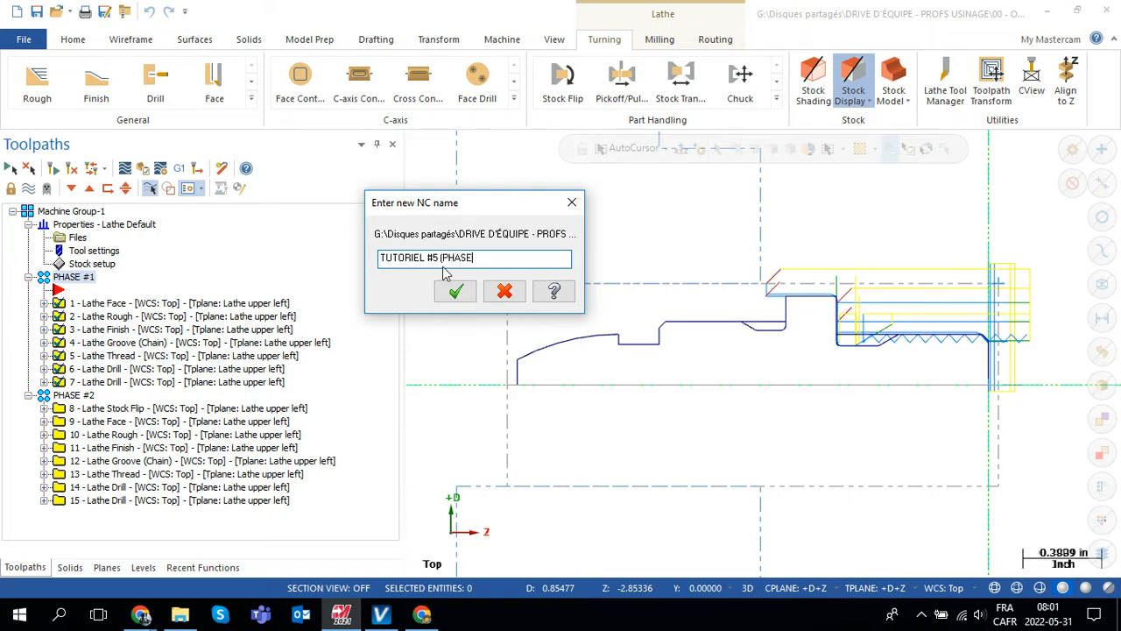
pyautogui.write('(PHASE 1)')
pyautogui.click(456, 296)
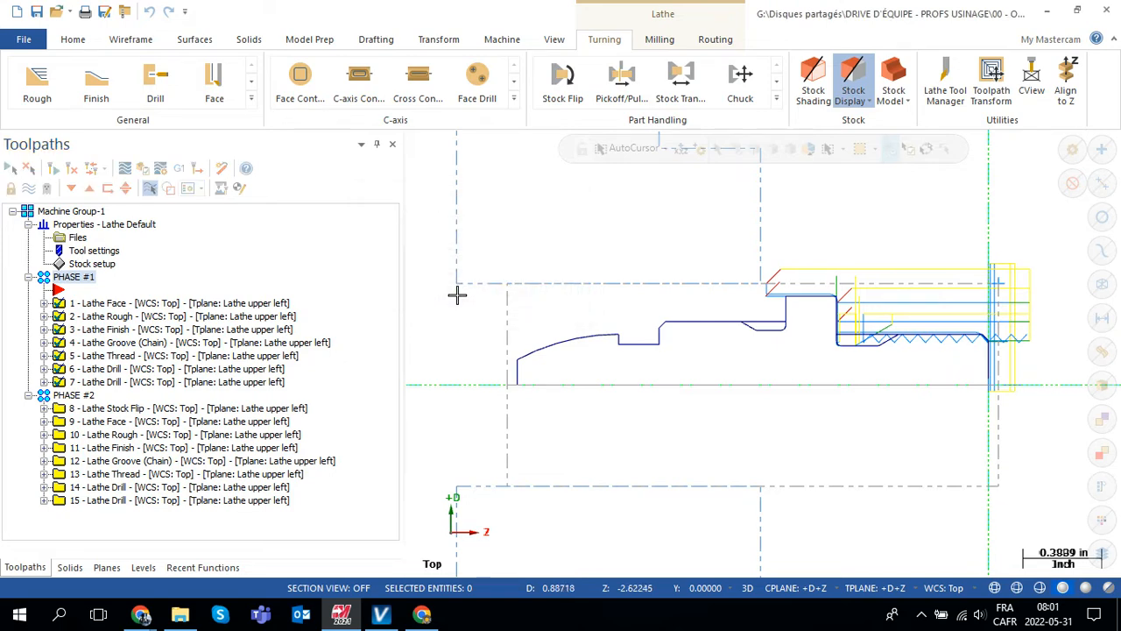
# Step: Change the NC file name of the PHASE #2 operations to TUTORIEL #5 (PHASE 2)
pyautogui.click(72, 397)
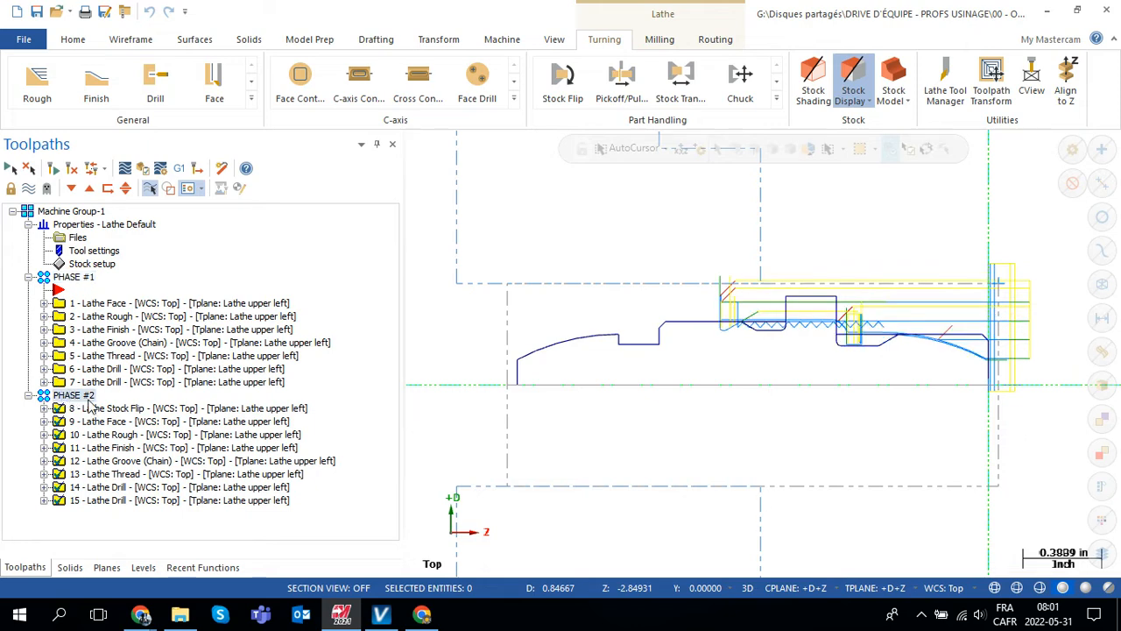
pyautogui.rightClick(83, 399)
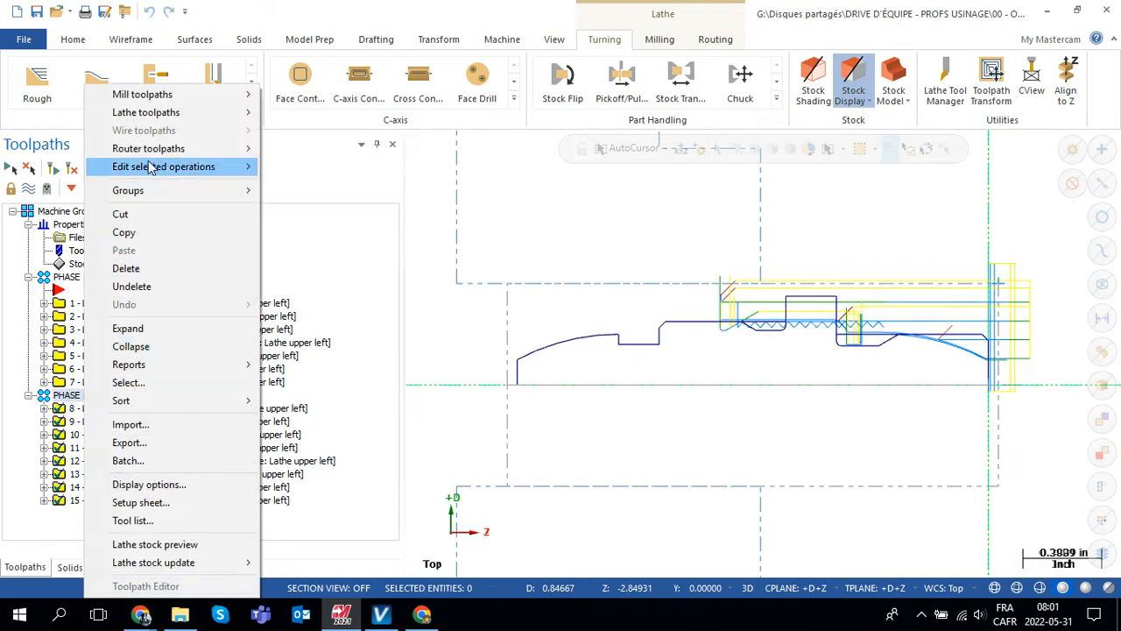
pyautogui.moveTo(151, 166)
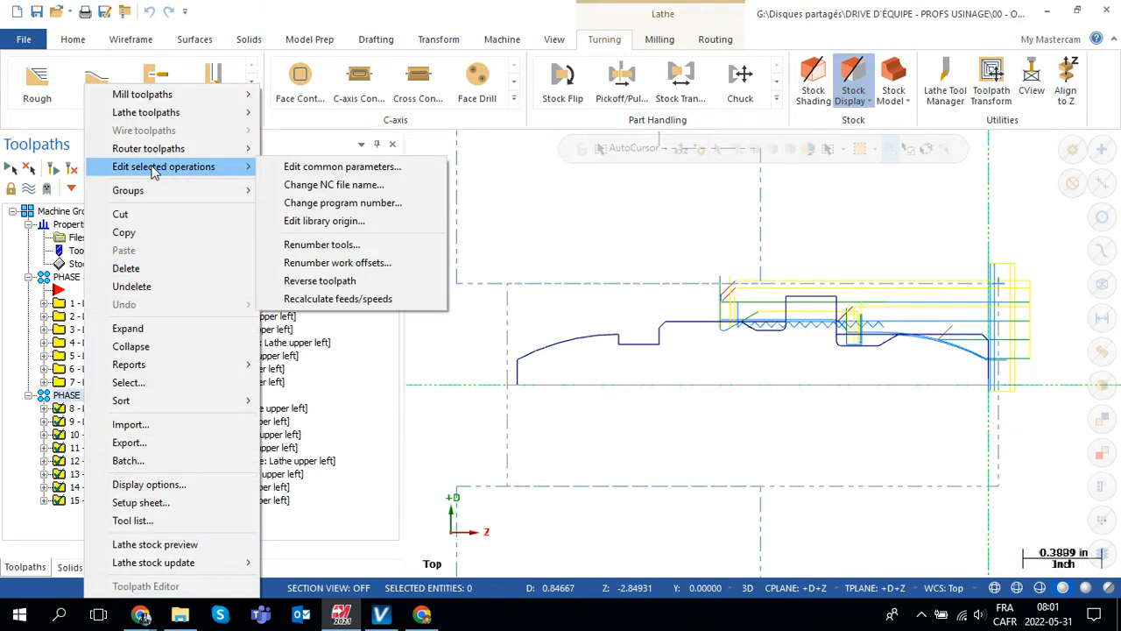
pyautogui.click(370, 185)
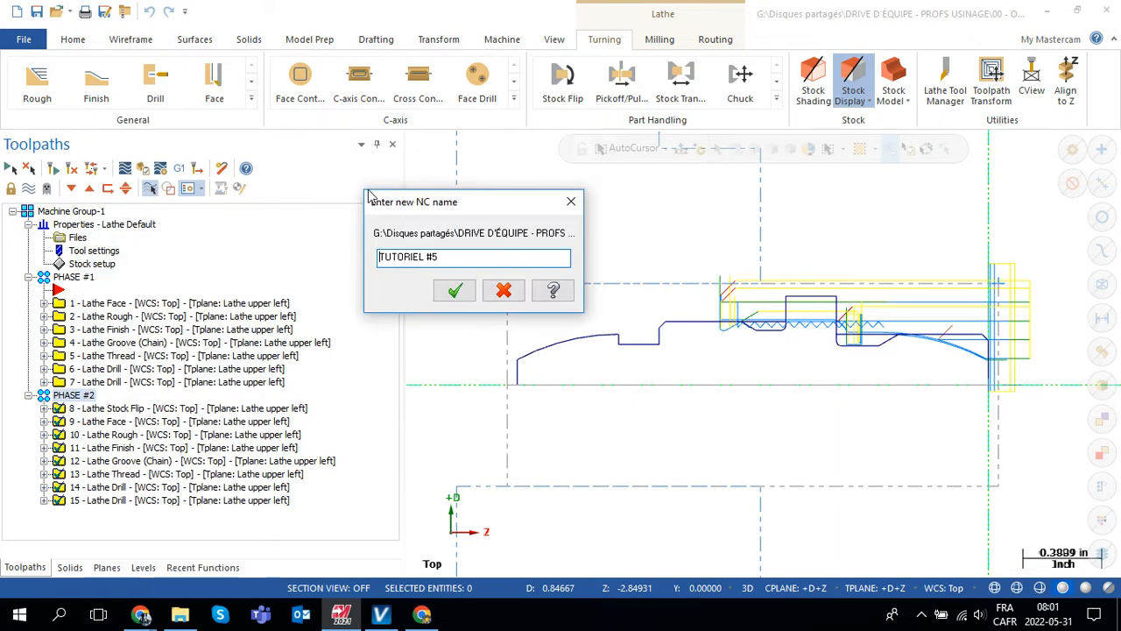
pyautogui.write('(PHASE 2)')
pyautogui.click(455, 290)
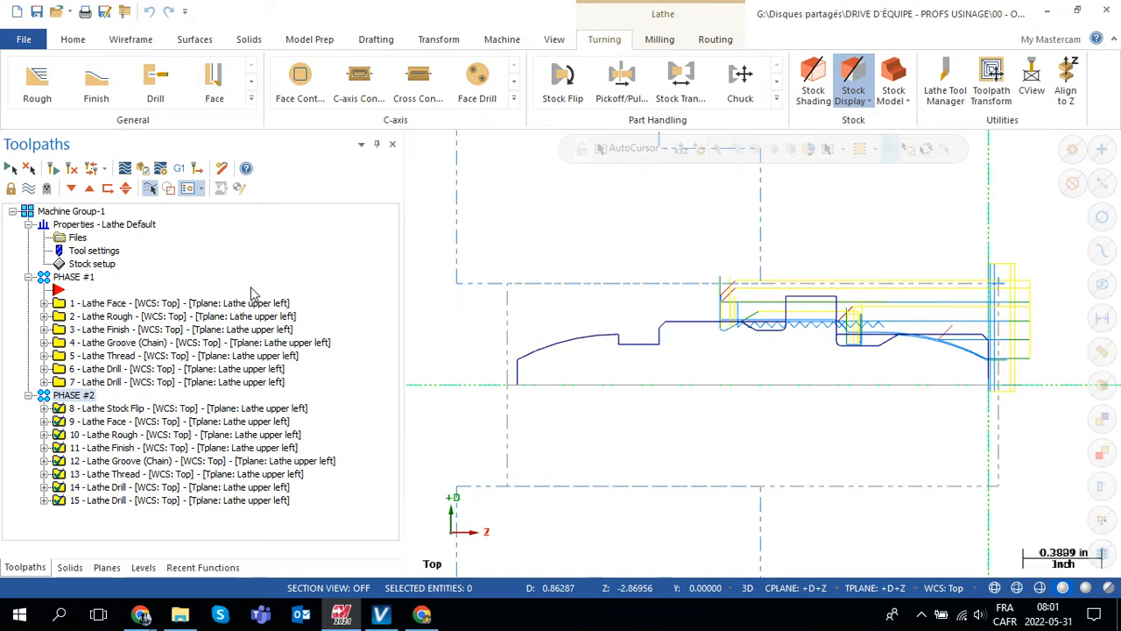
# Step: Assign program number 5678 to the PHASE #1 operations
pyautogui.click(73, 279)
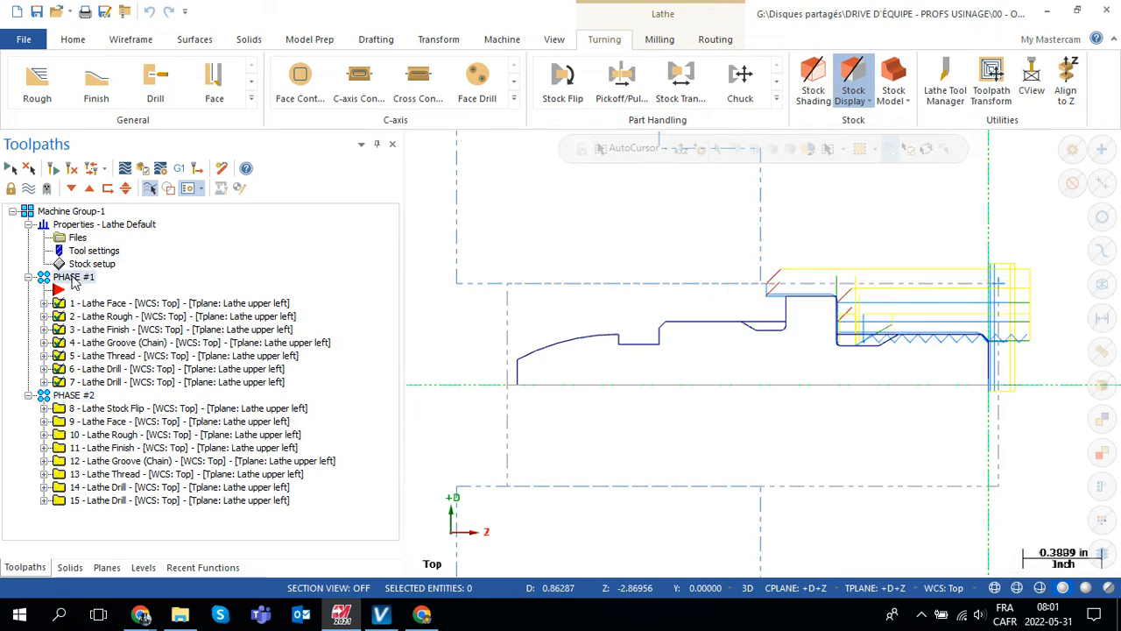
pyautogui.rightClick(73, 278)
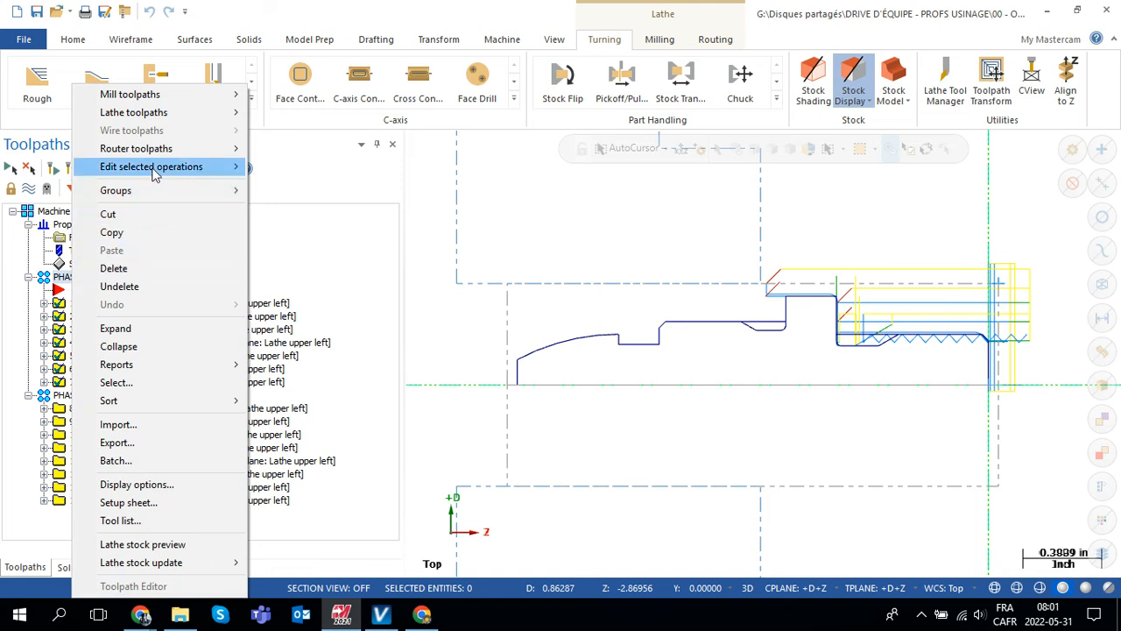
pyautogui.moveTo(152, 169)
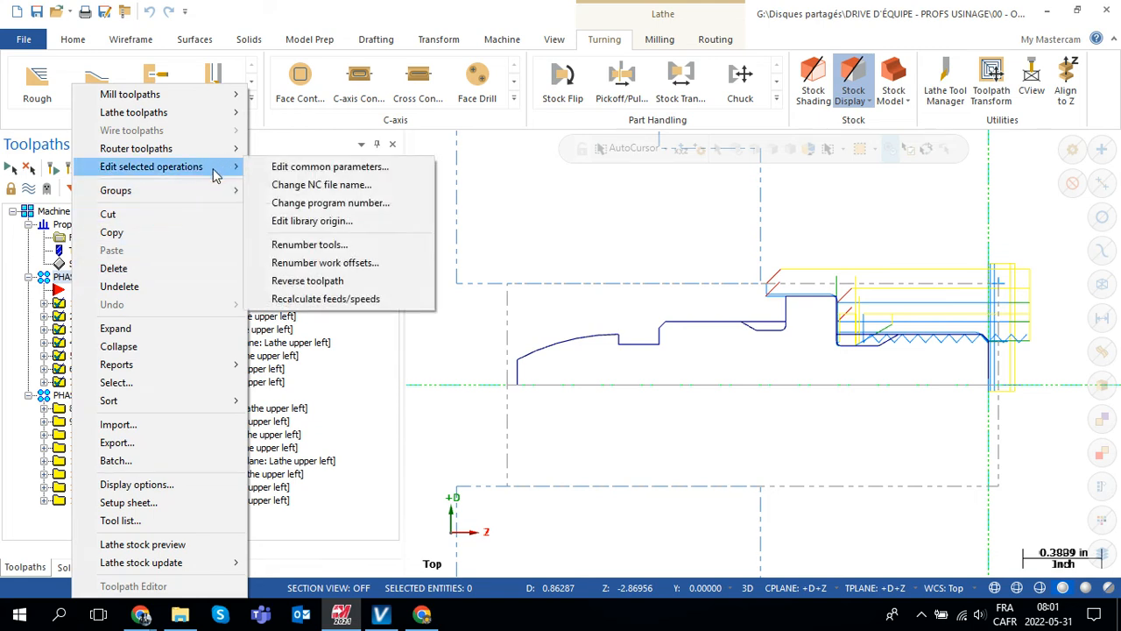
pyautogui.click(356, 203)
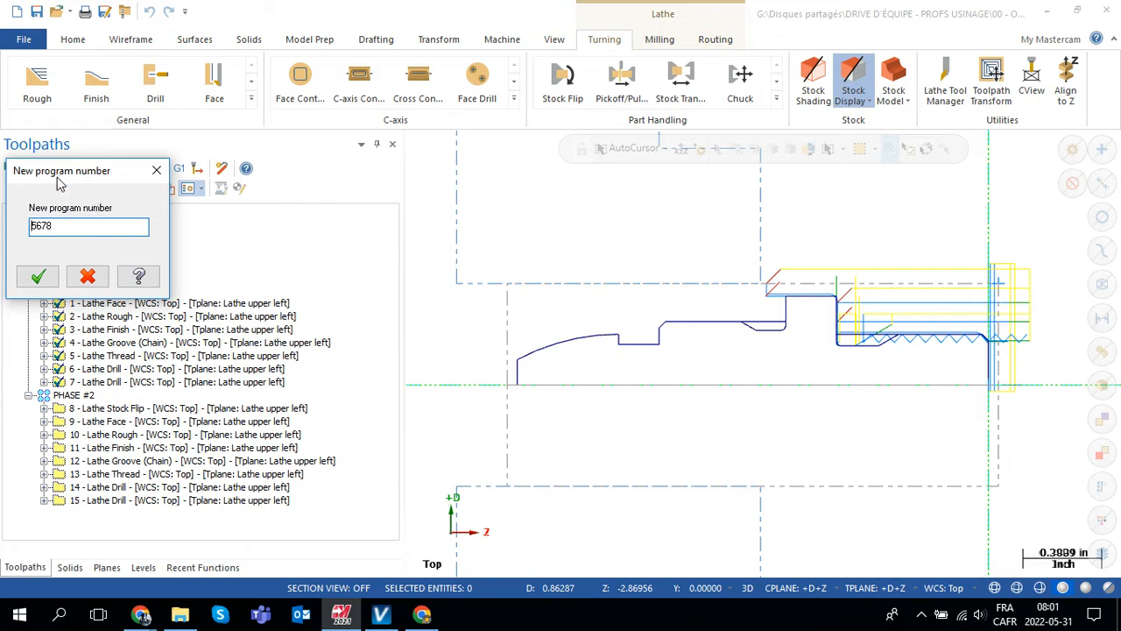
pyautogui.moveTo(70, 171); pyautogui.dragTo(433, 216)
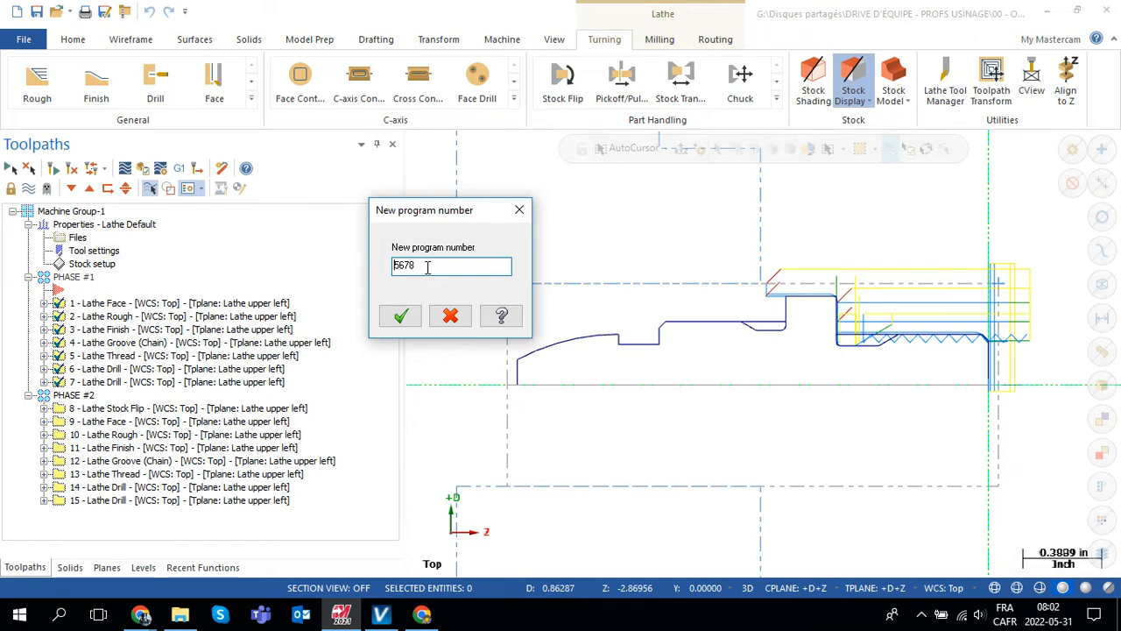
pyautogui.click(404, 319)
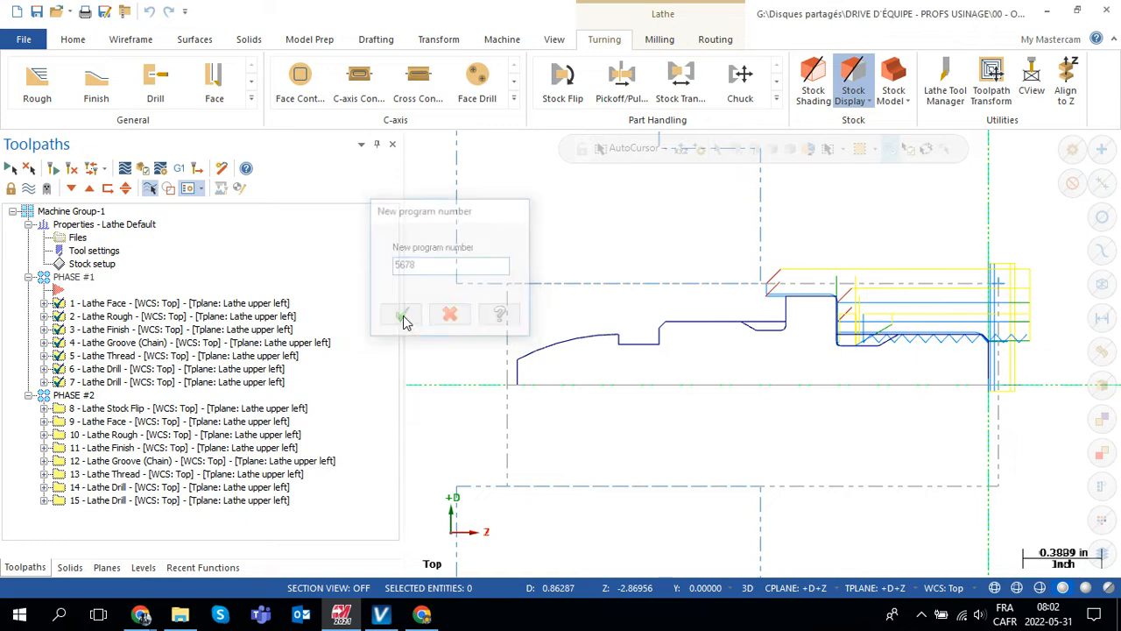
# Step: Set the program number of the PHASE #2 operations to 5679
pyautogui.click(73, 397)
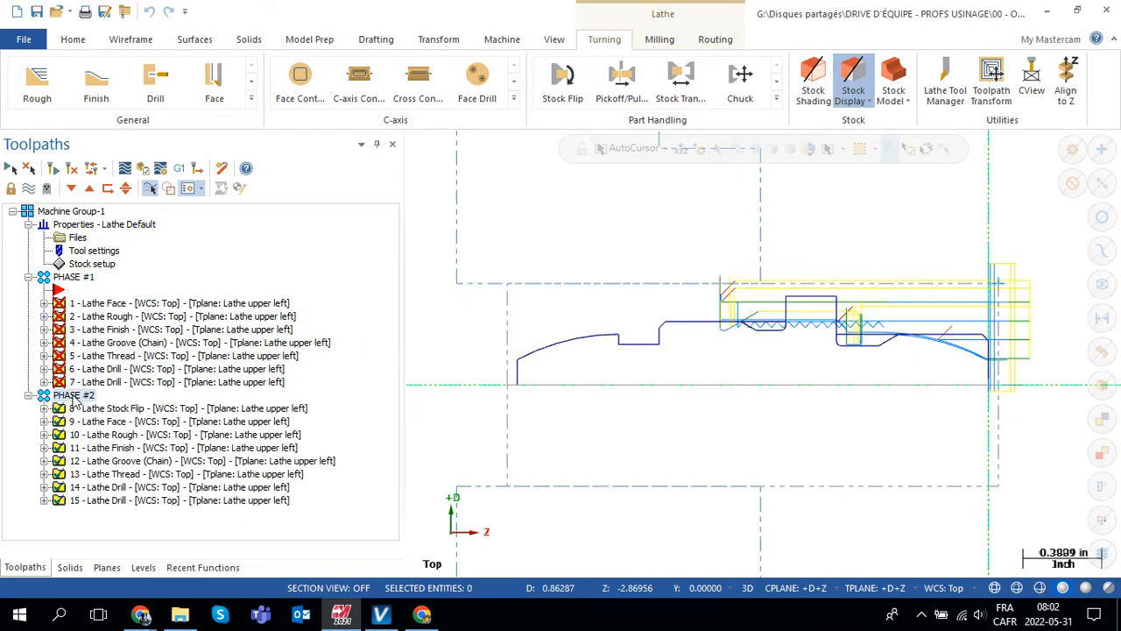
pyautogui.rightClick(76, 401)
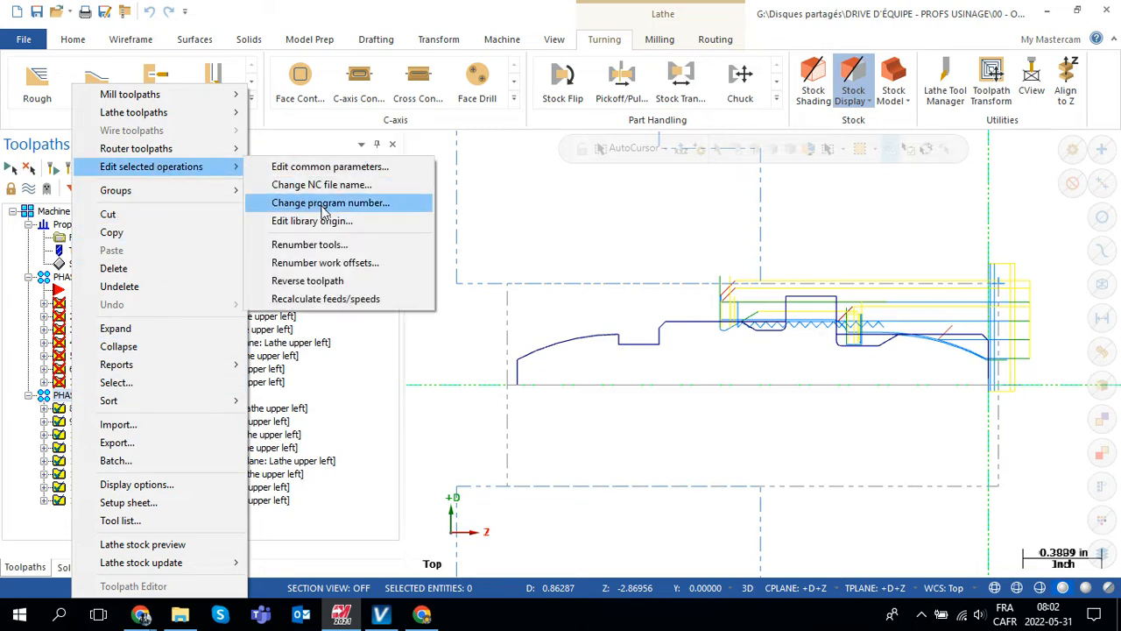
pyautogui.click(324, 207)
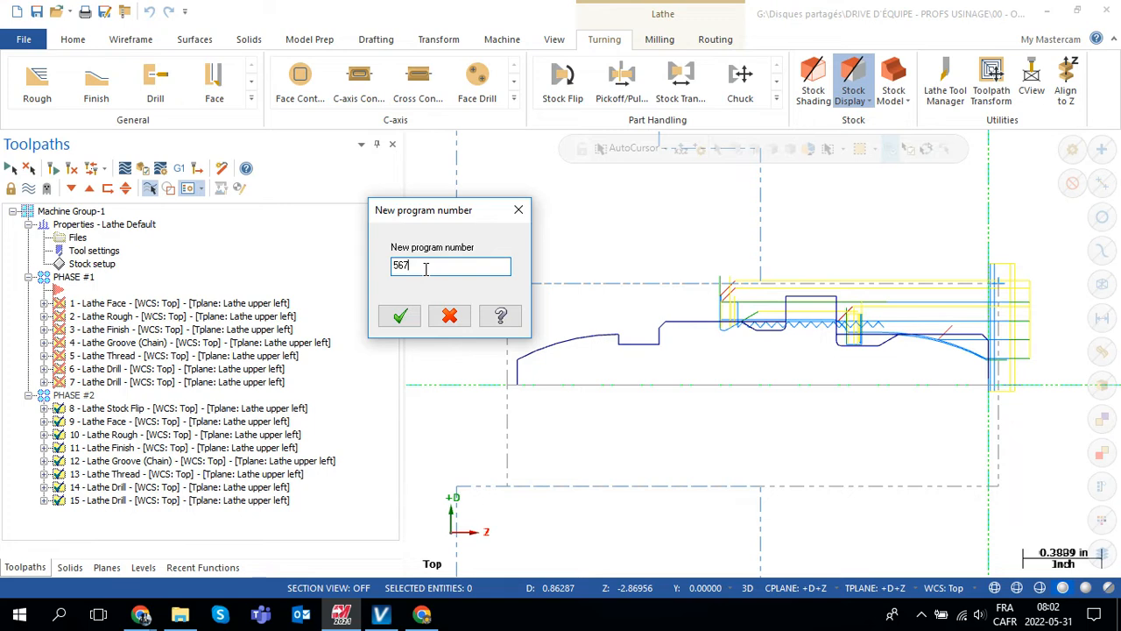
pyautogui.write('9')
pyautogui.moveTo(460, 210); pyautogui.dragTo(500, 207)
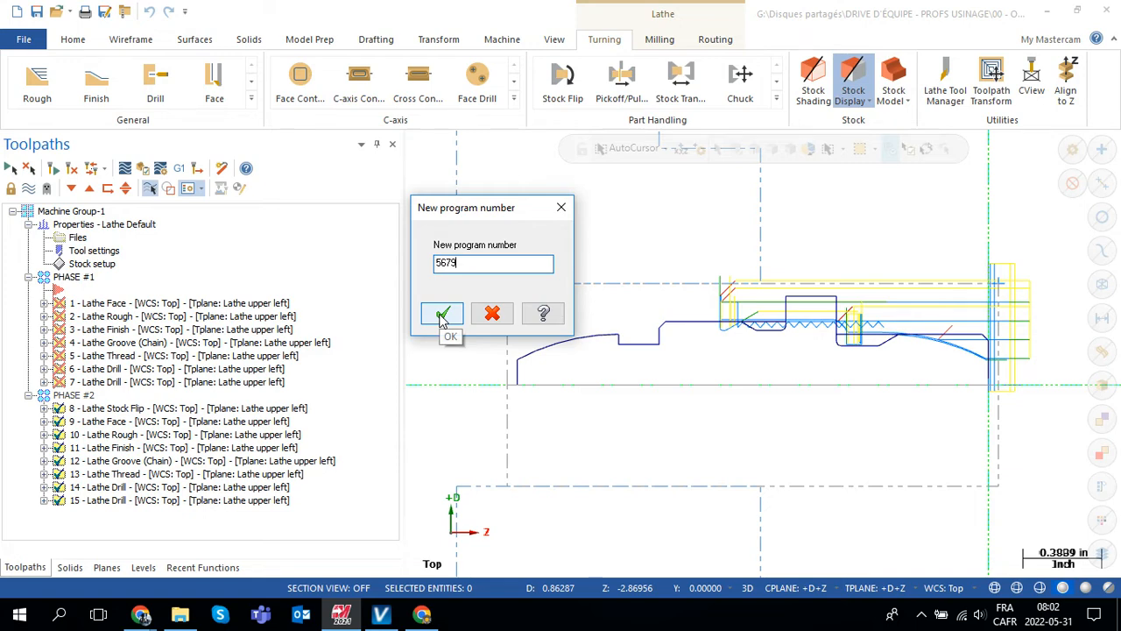
pyautogui.click(442, 315)
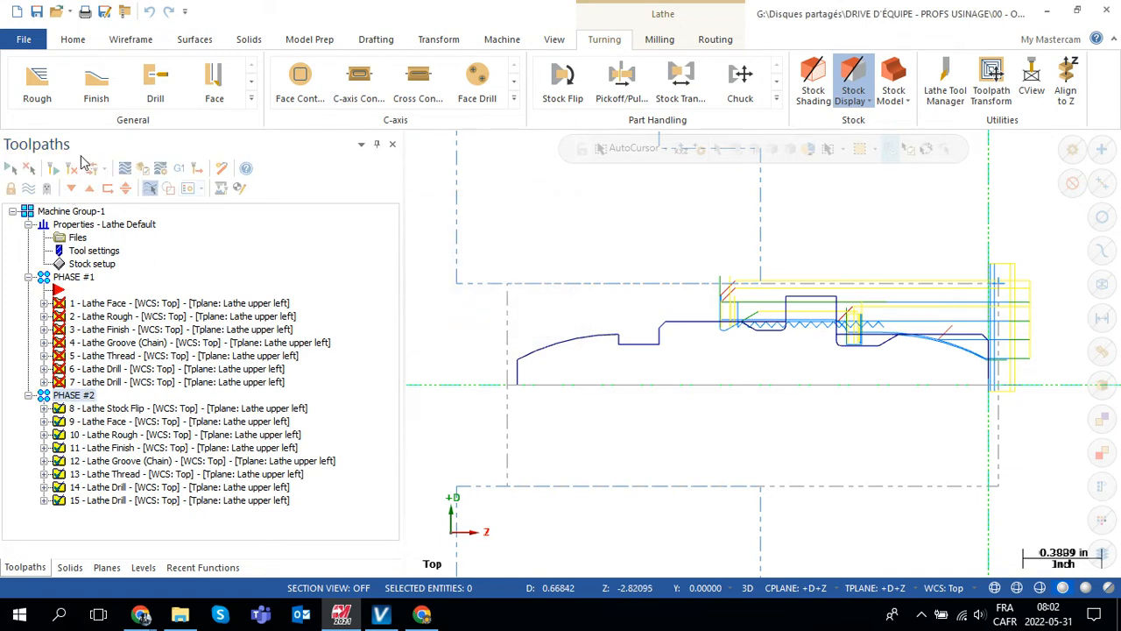
# Step: Regenerate the outdated PHASE #1 toolpaths and start post-processing only the PHASE #1 operations with the NC file output
pyautogui.click(73, 167)
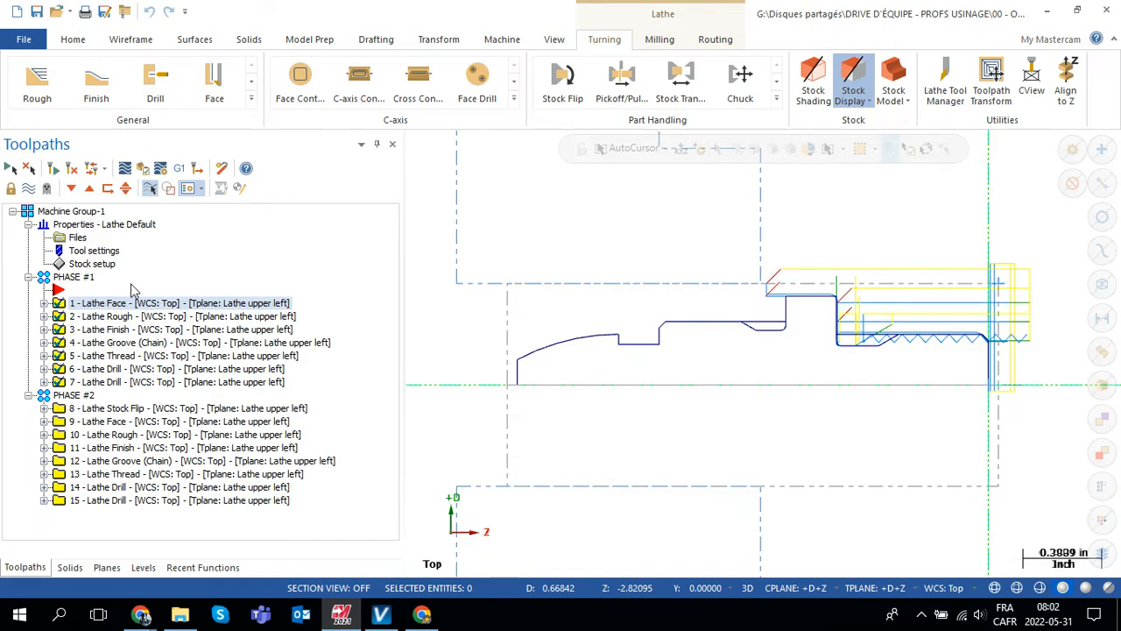
pyautogui.click(72, 278)
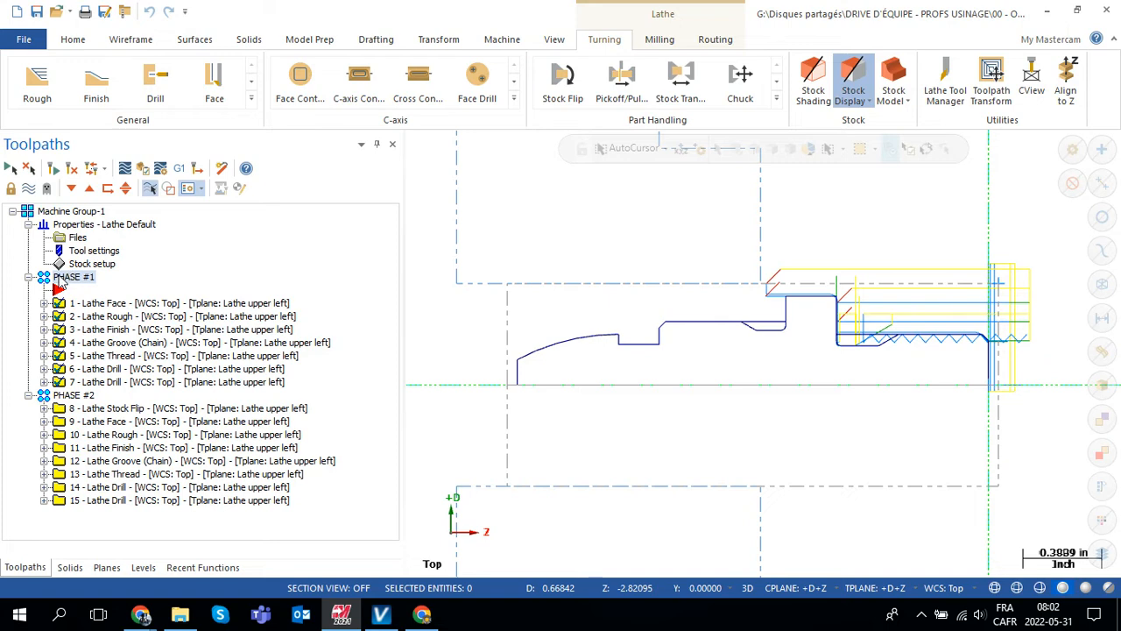
pyautogui.click(178, 170)
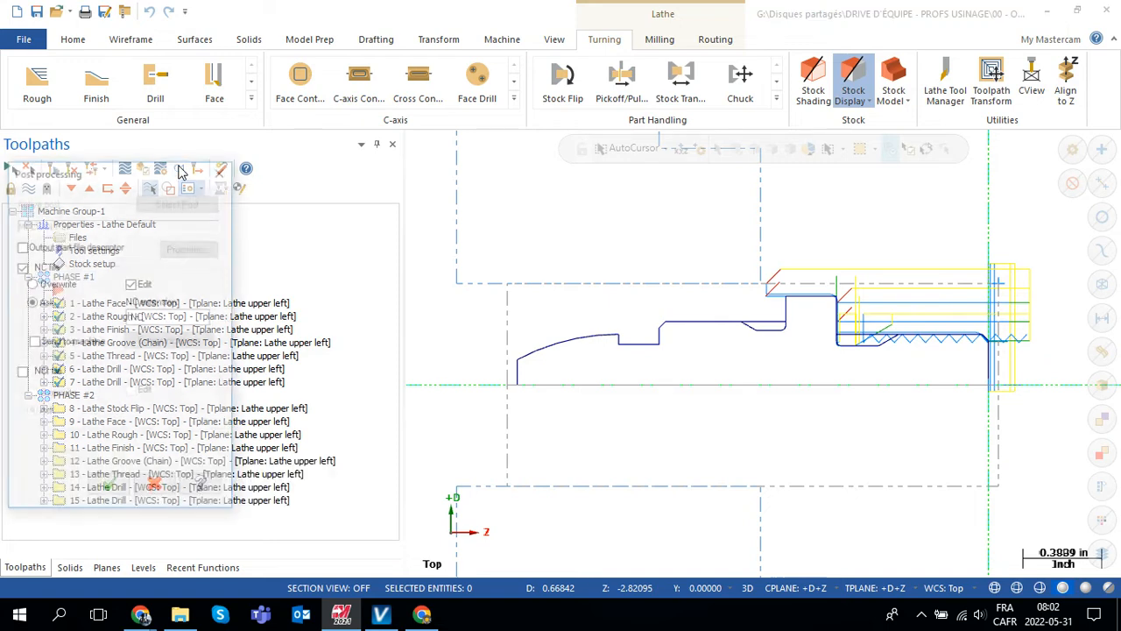
pyautogui.click(110, 488)
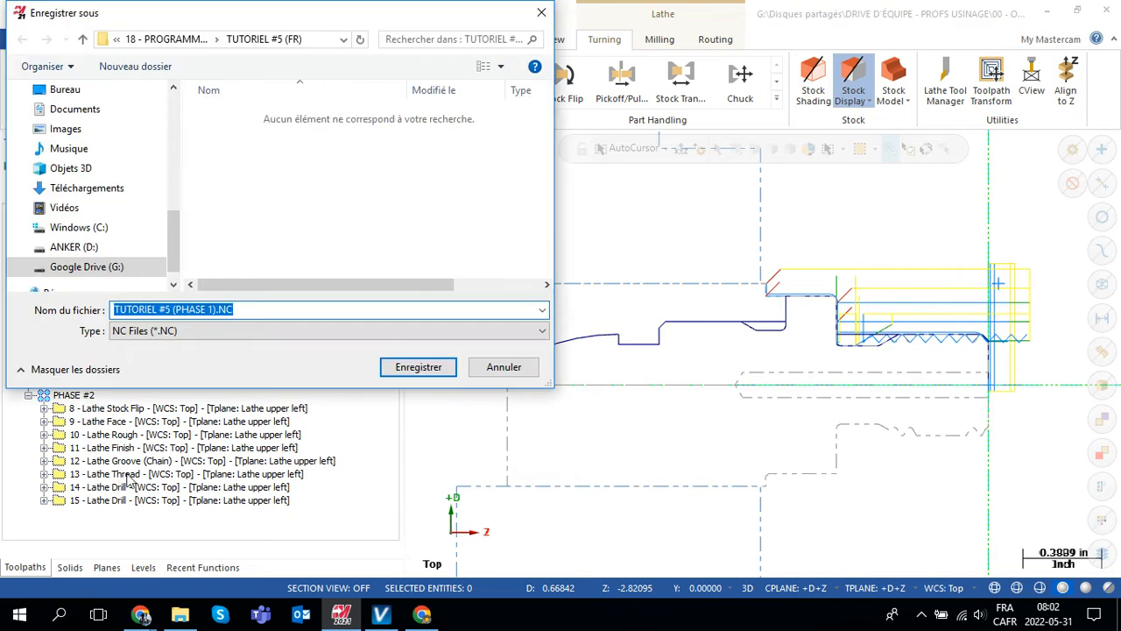
# Step: Save the posted program as TUTORIEL #5 (PHASE 1).NC in the TUTORIEL #5 (FR) folder
pyautogui.click(209, 309)
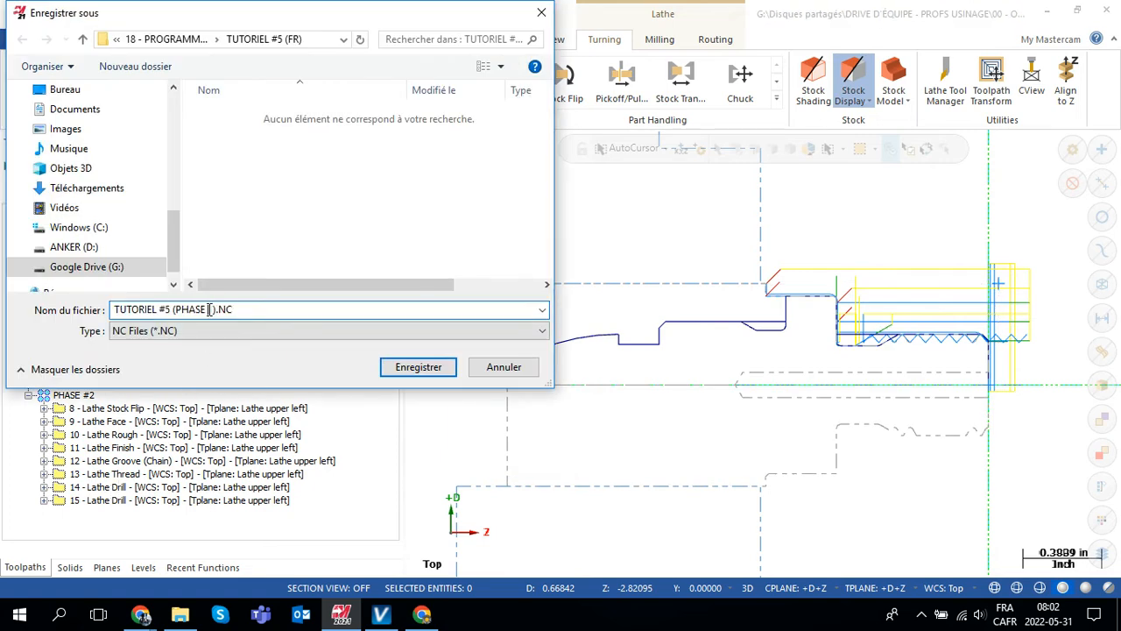
pyautogui.moveTo(216, 309); pyautogui.dragTo(113, 316)
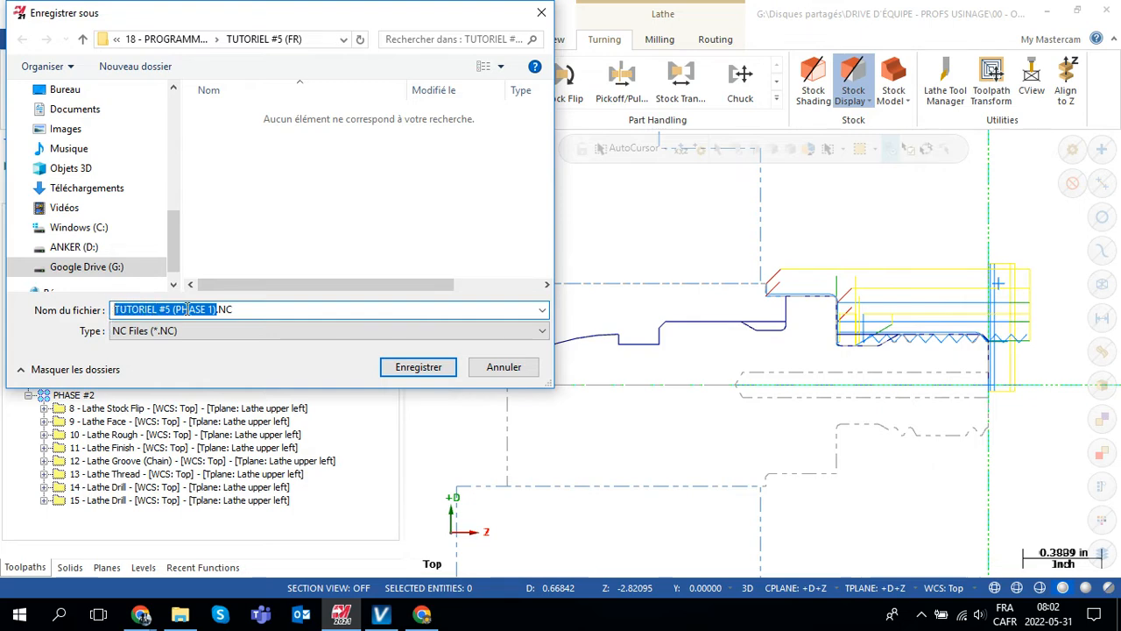
pyautogui.click(251, 314)
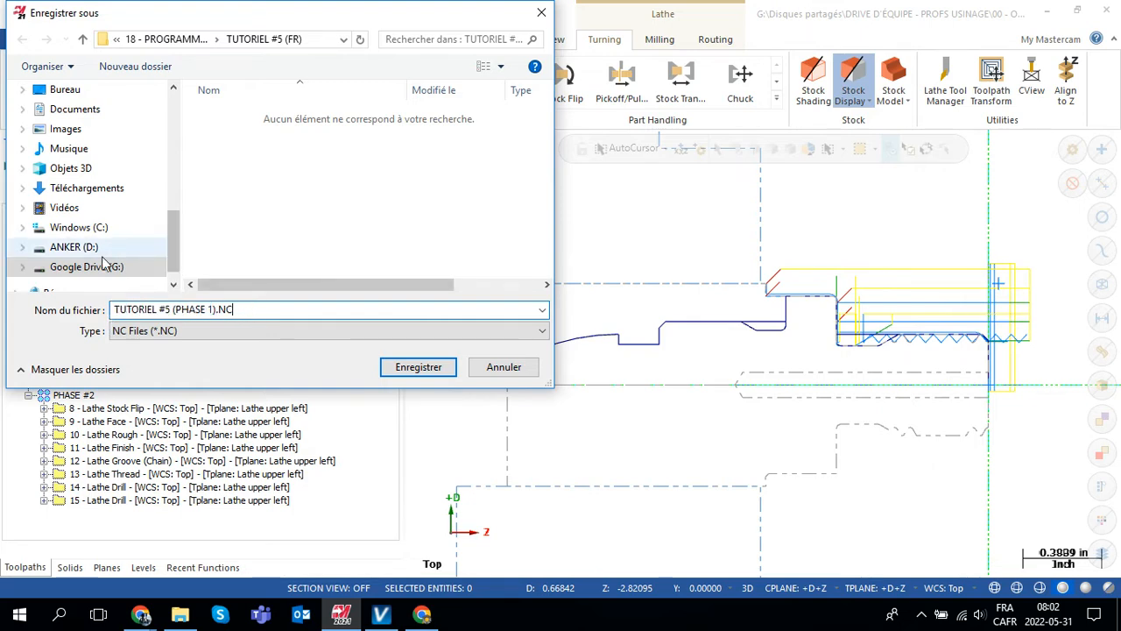
pyautogui.moveTo(173, 248); pyautogui.dragTo(174, 193)
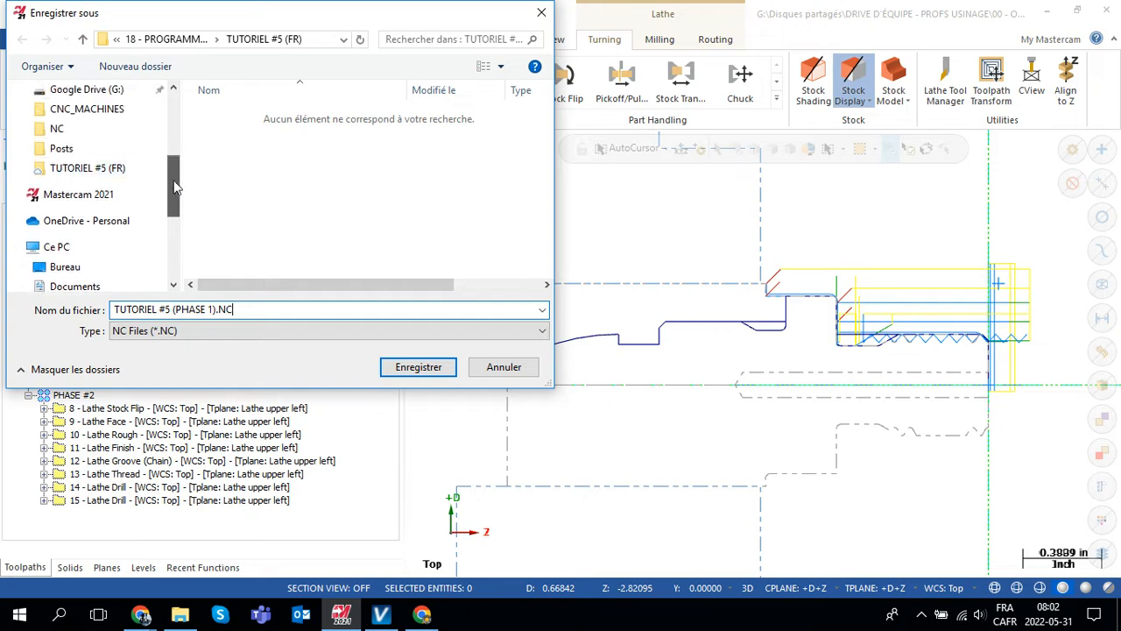
pyautogui.click(88, 167)
pyautogui.click(423, 367)
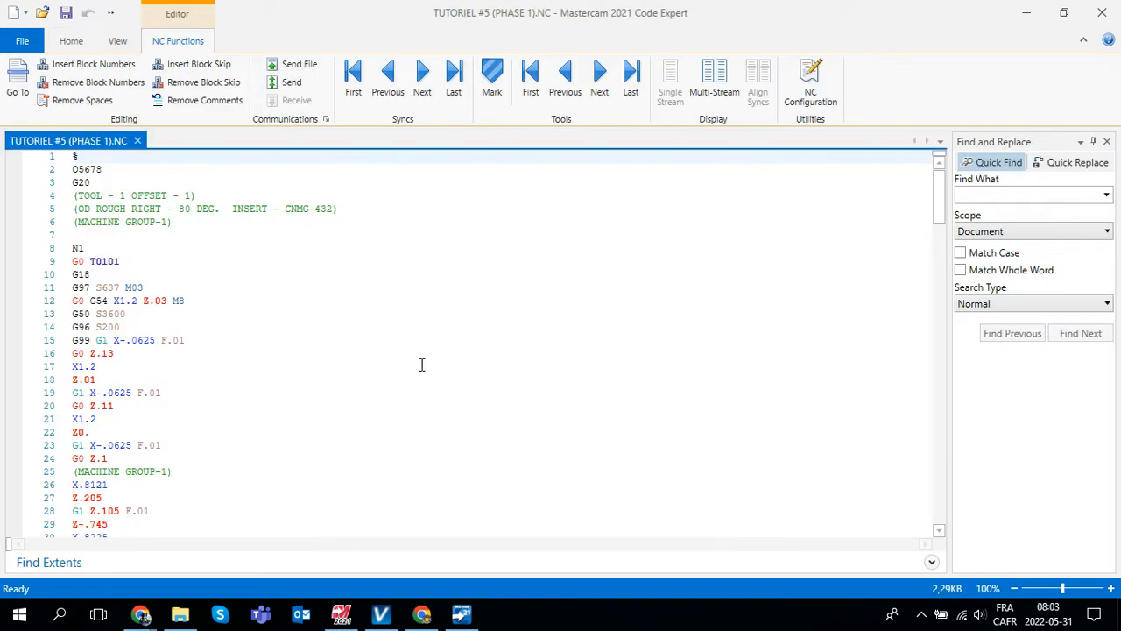
# Step: Check the program number at the start of the PHASE 1 NC code and return to Mastercam
pyautogui.click(78, 169)
pyautogui.moveTo(78, 169); pyautogui.dragTo(107, 170)
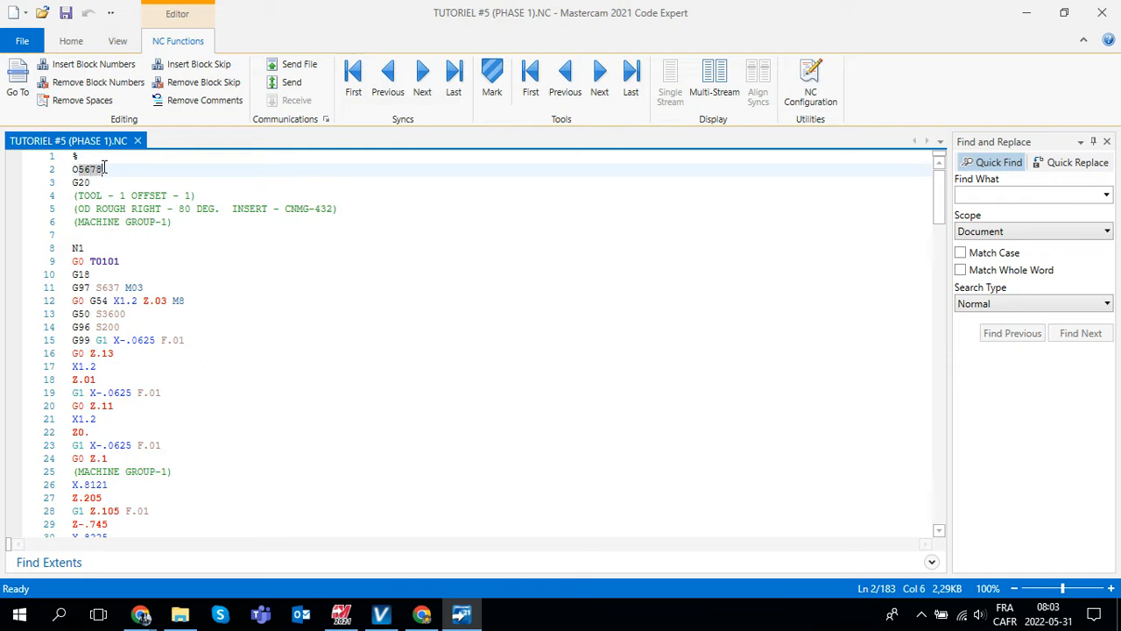
pyautogui.click(136, 171)
pyautogui.click(1026, 12)
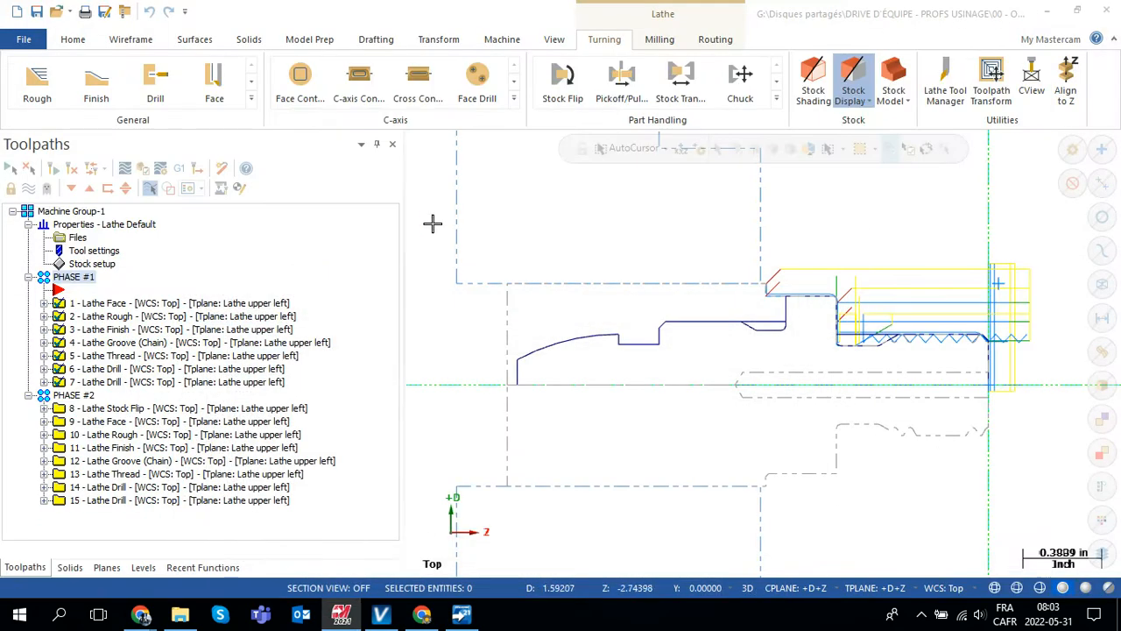
# Step: Post-process the PHASE #2 operations and save the program as TUTORIEL #5 (PHASE 2).NC in the TUTORIEL #5 (FR) folder
pyautogui.click(75, 396)
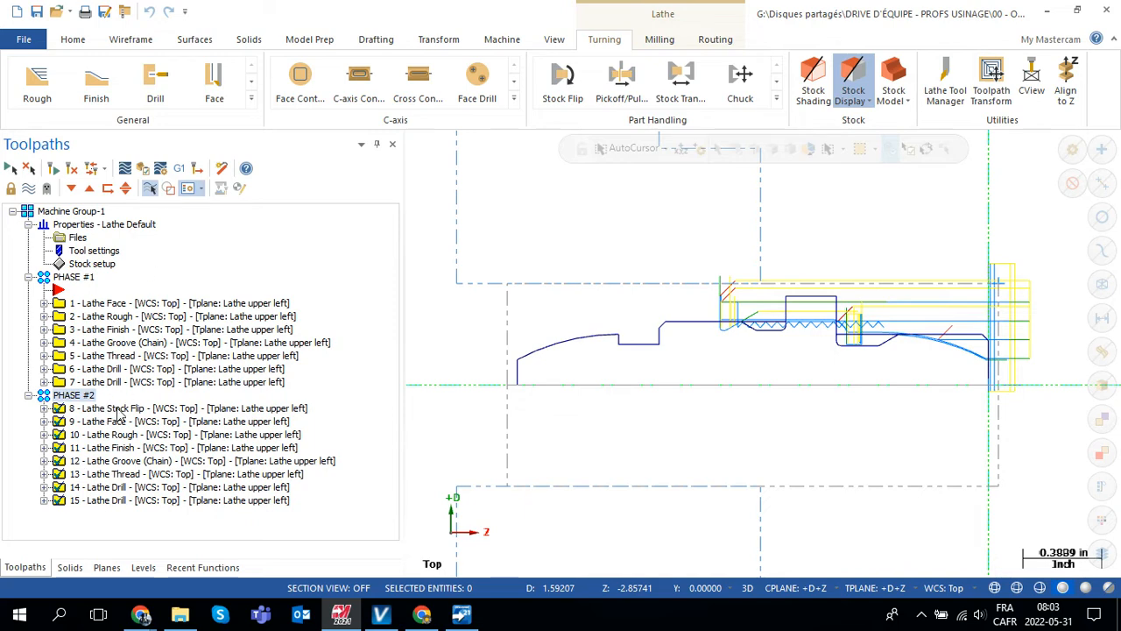
pyautogui.click(179, 172)
pyautogui.click(109, 488)
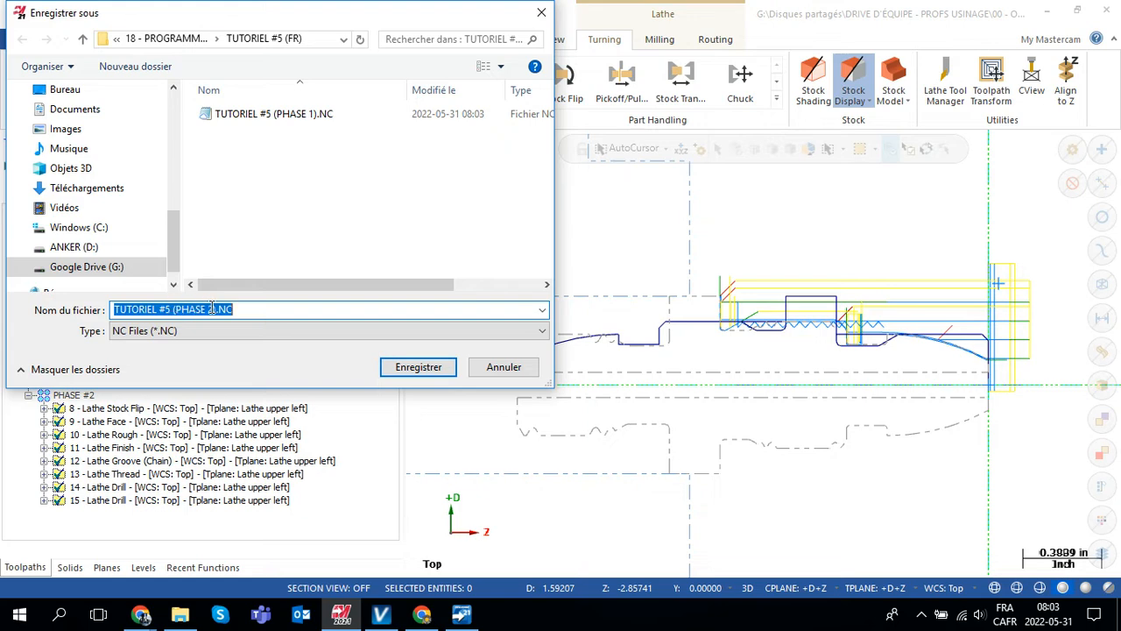
pyautogui.click(404, 366)
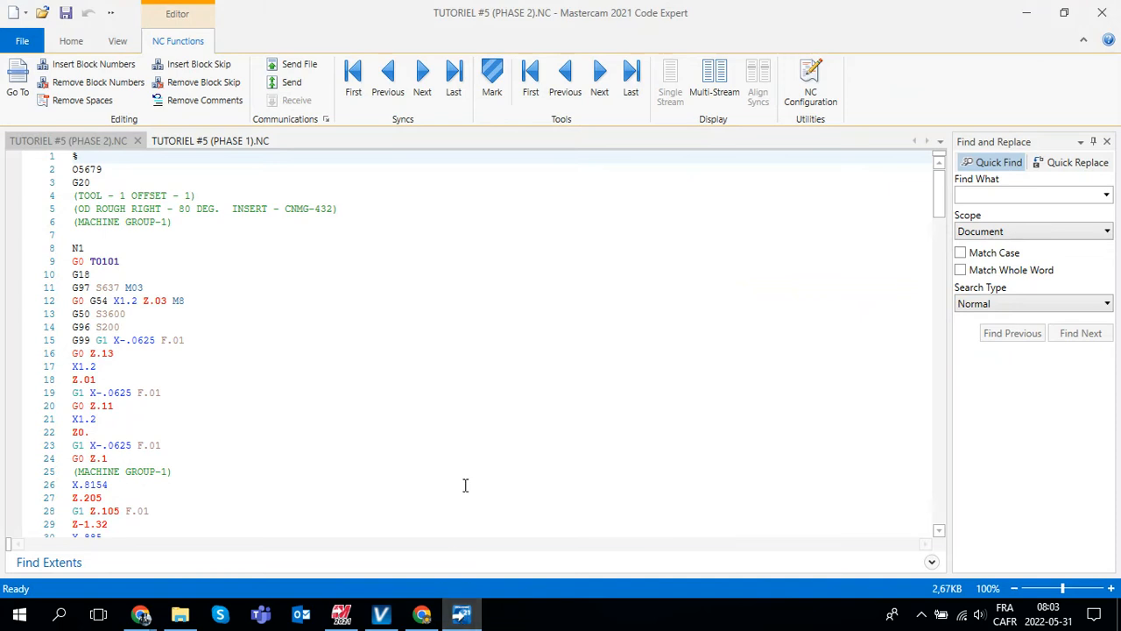
pyautogui.click(94, 143)
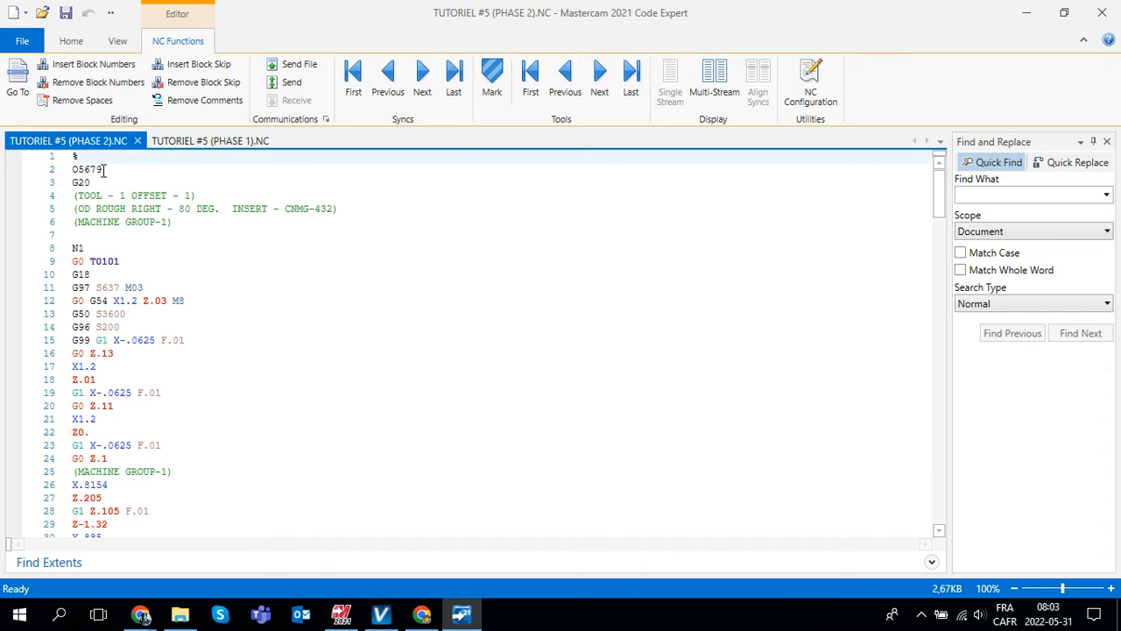
# Step: Minimize the code editor and Mastercam, and switch to the tutoriel 5 project in VERICUT
pyautogui.click(1030, 10)
pyautogui.click(1048, 10)
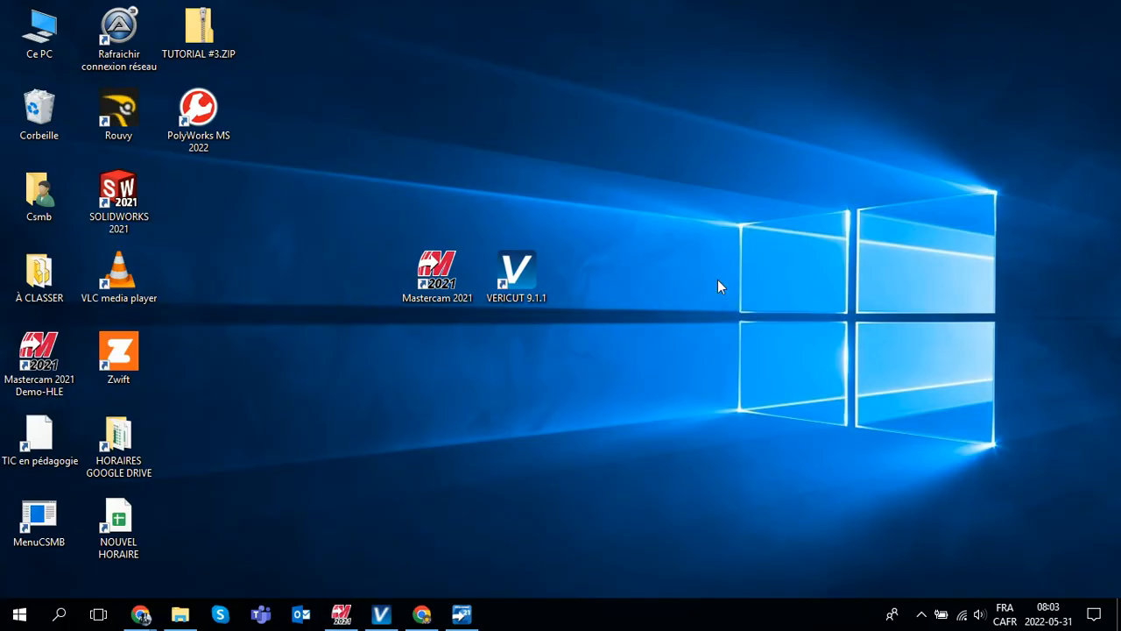
pyautogui.click(383, 615)
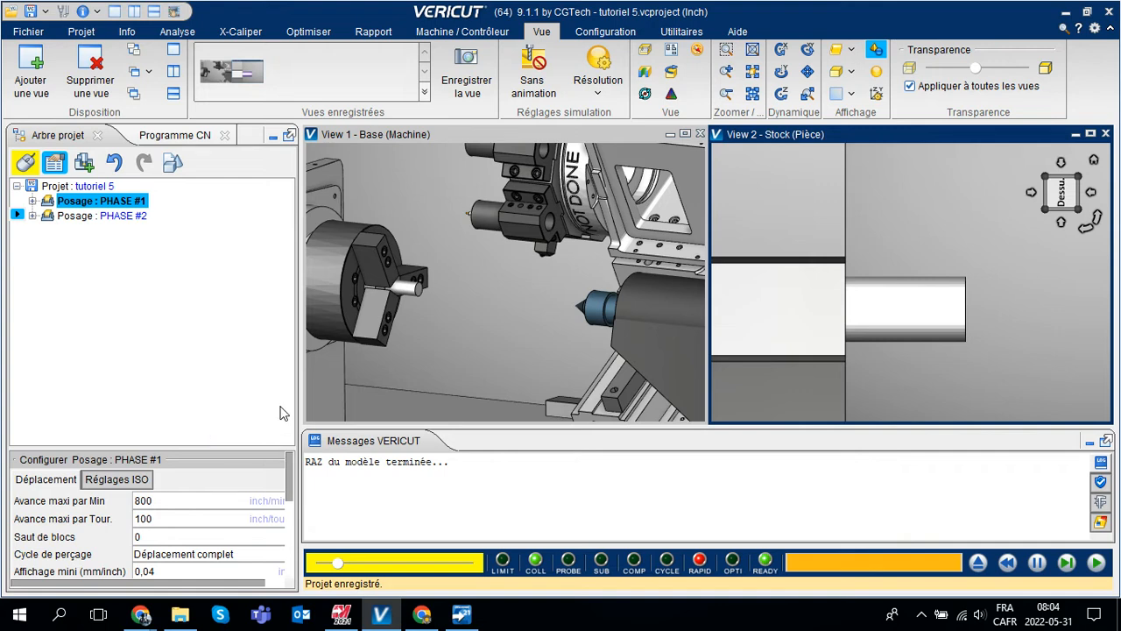
# Step: Add TUTORIEL #5 (PHASE 1).NC from the TUTORIEL #5 (FR) folder as the NC program of the PHASE #1 setup
pyautogui.click(32, 201)
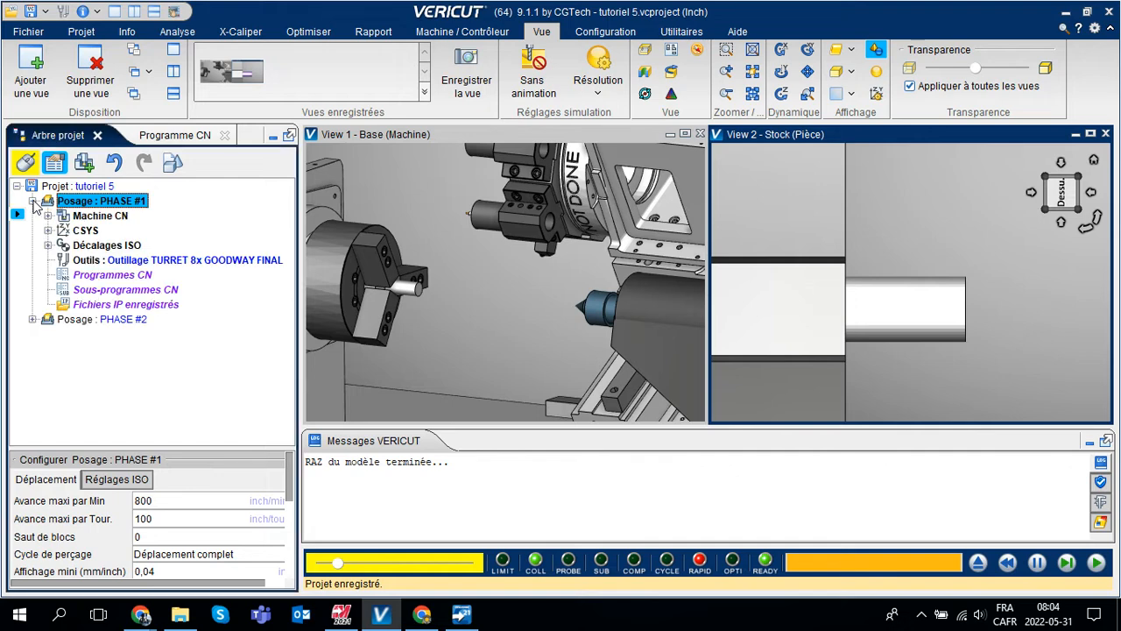
pyautogui.click(113, 275)
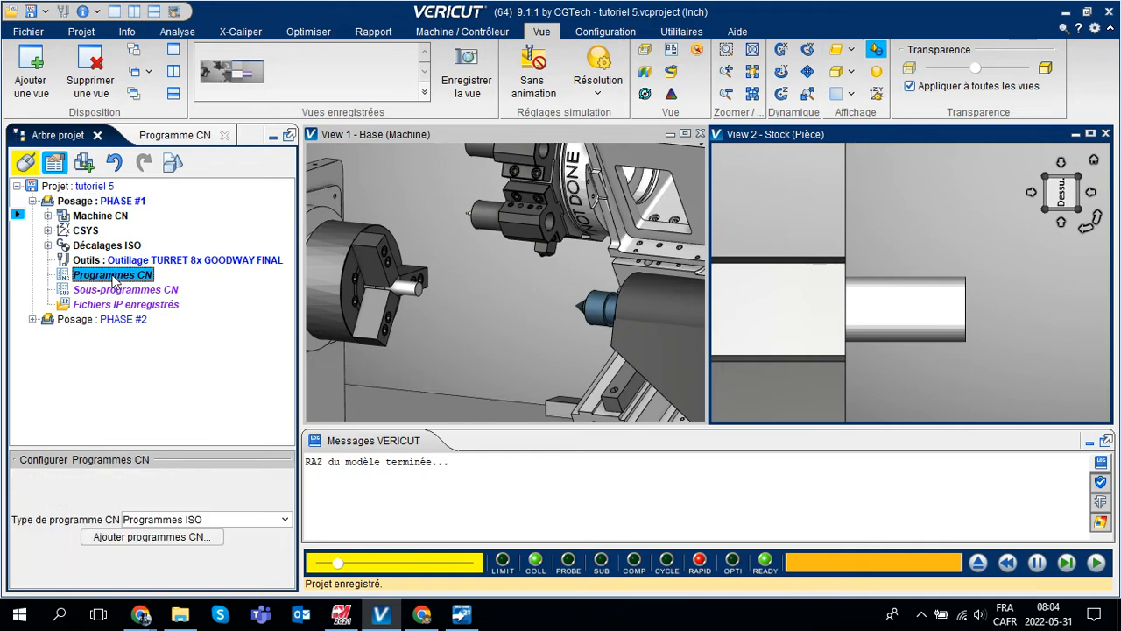
pyautogui.doubleClick(112, 276)
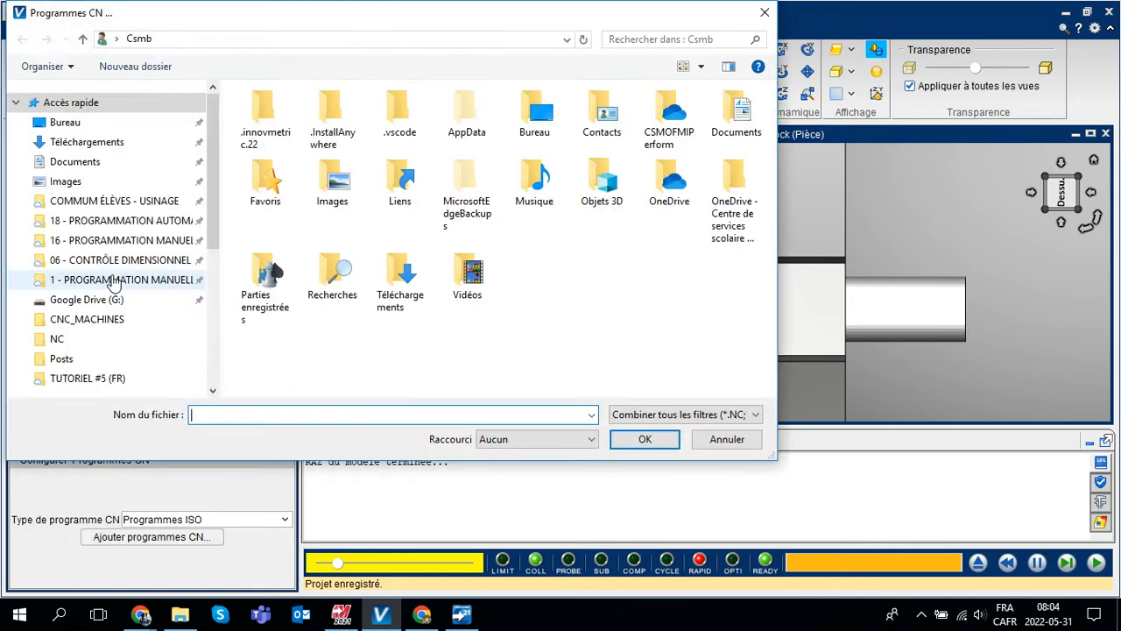
pyautogui.click(114, 378)
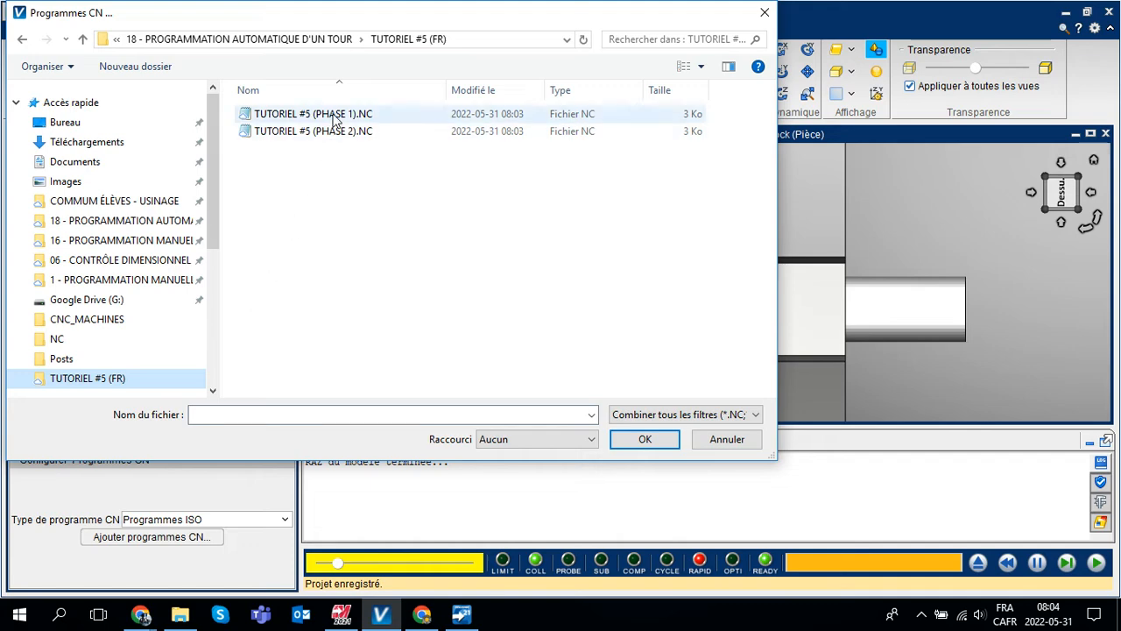
pyautogui.click(334, 120)
pyautogui.click(633, 442)
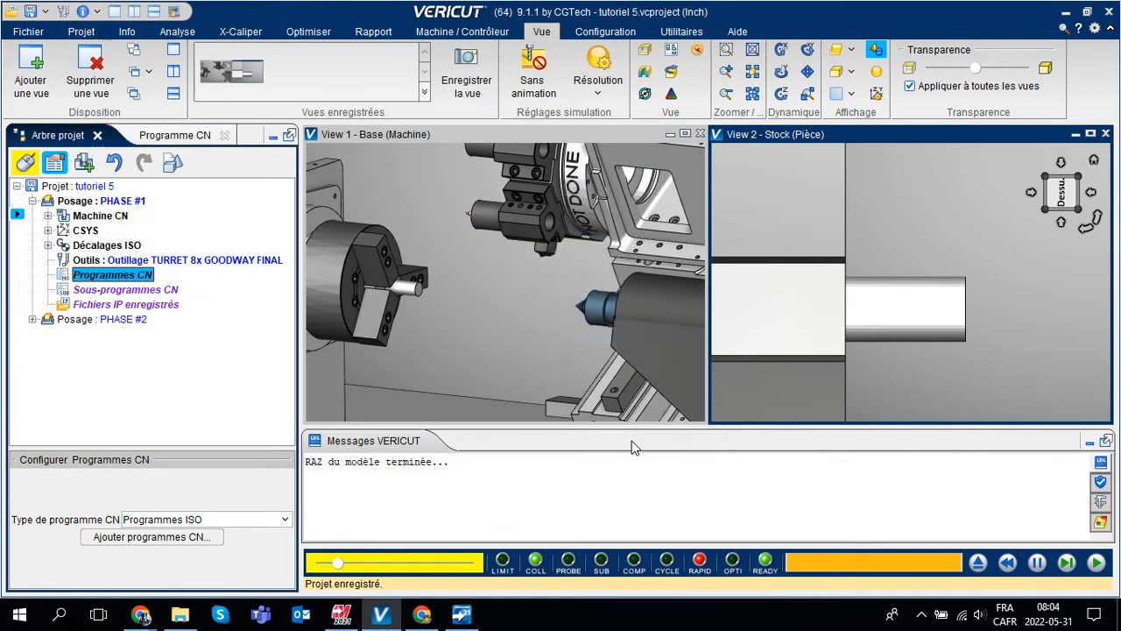
pyautogui.click(559, 351)
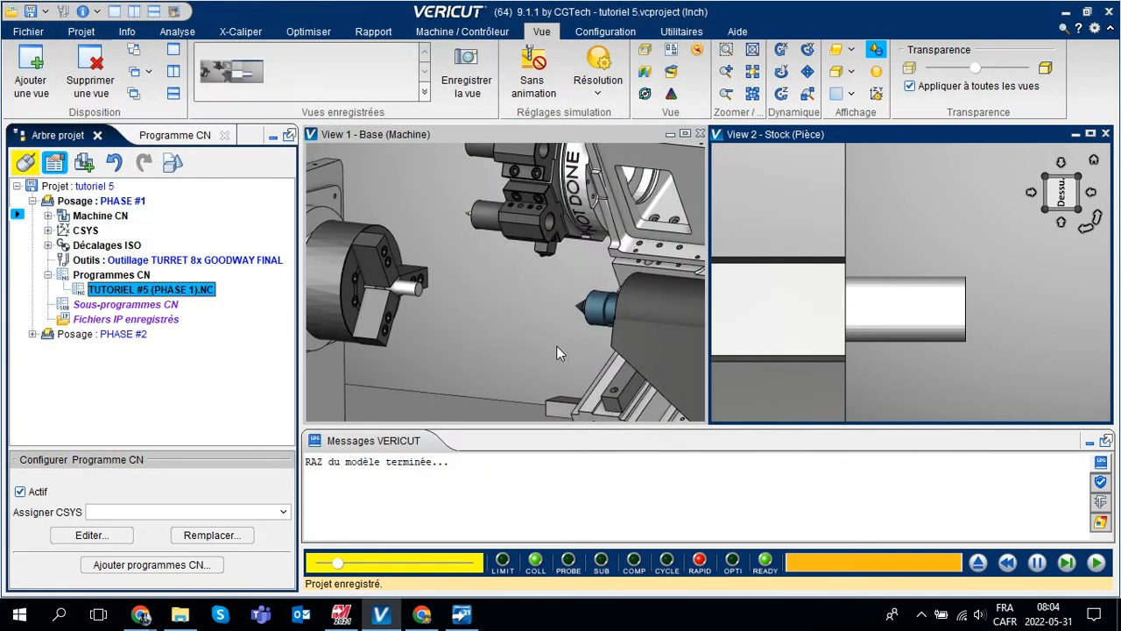
# Step: Add TUTORIEL #5 (PHASE 2).NC from the TUTORIEL #5 (FR) folder as the NC program of the PHASE #2 setup
pyautogui.click(75, 335)
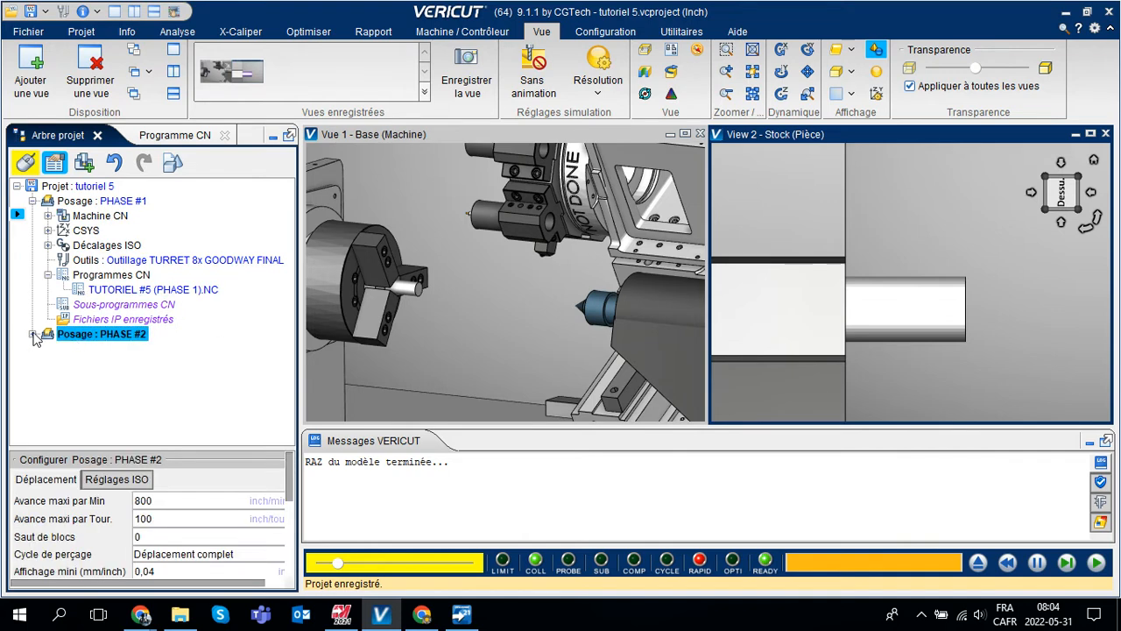
pyautogui.click(33, 334)
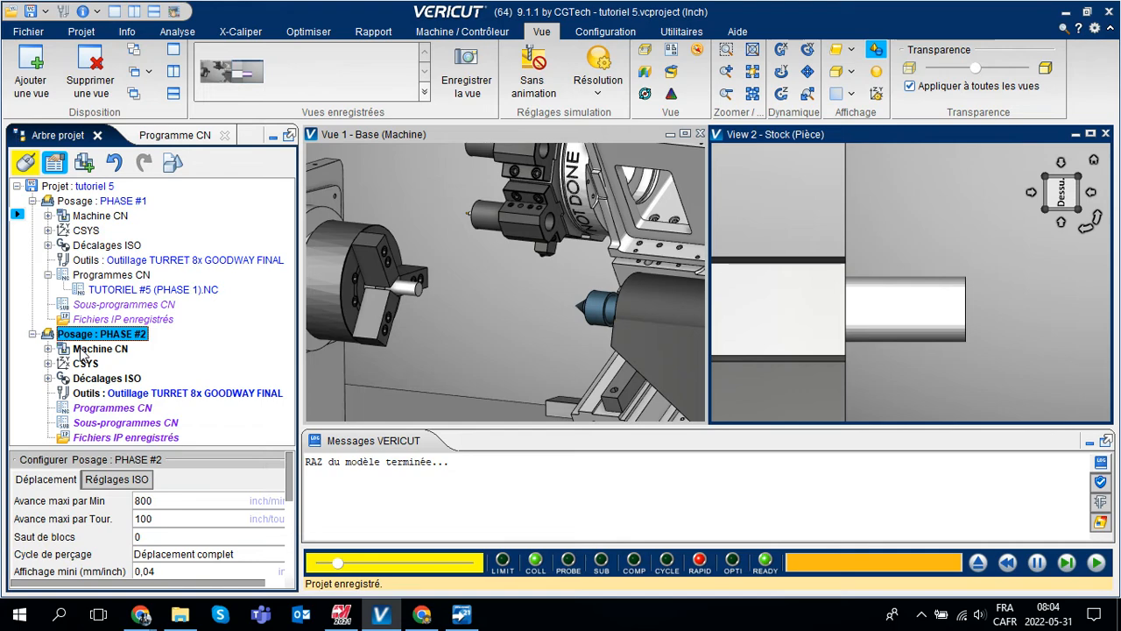
pyautogui.click(122, 412)
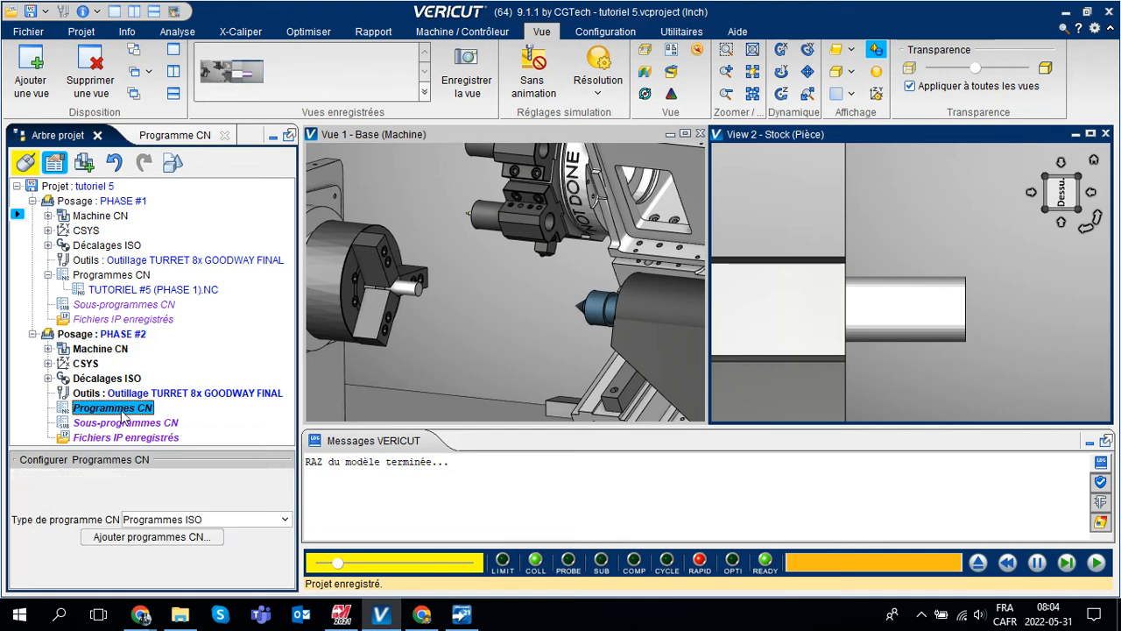
pyautogui.doubleClick(122, 409)
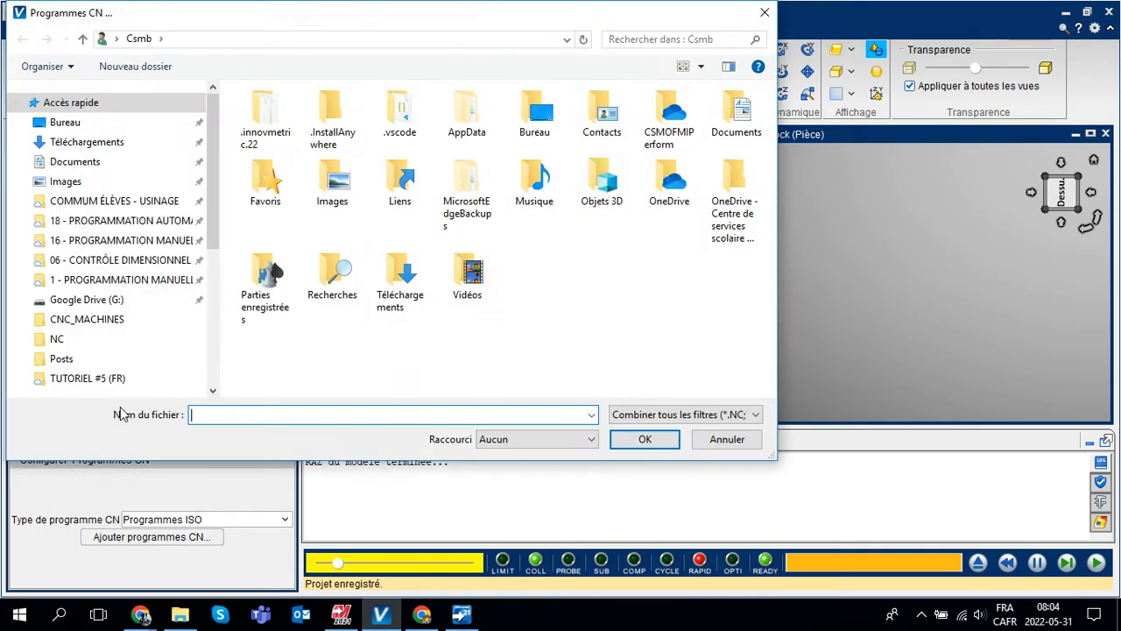
pyautogui.click(97, 382)
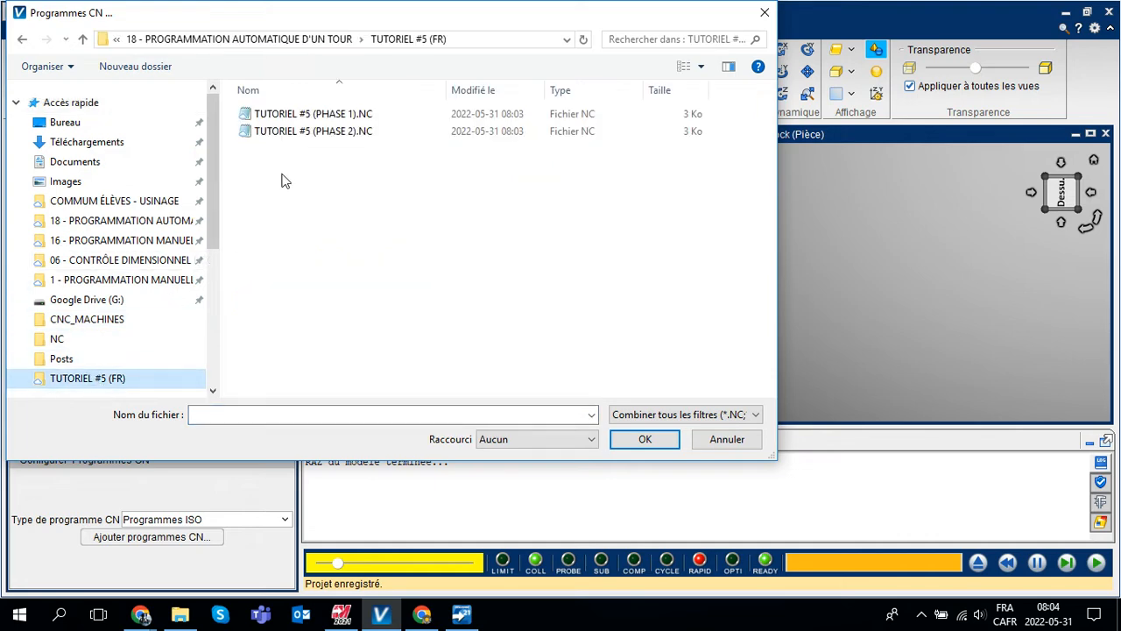
pyautogui.doubleClick(308, 131)
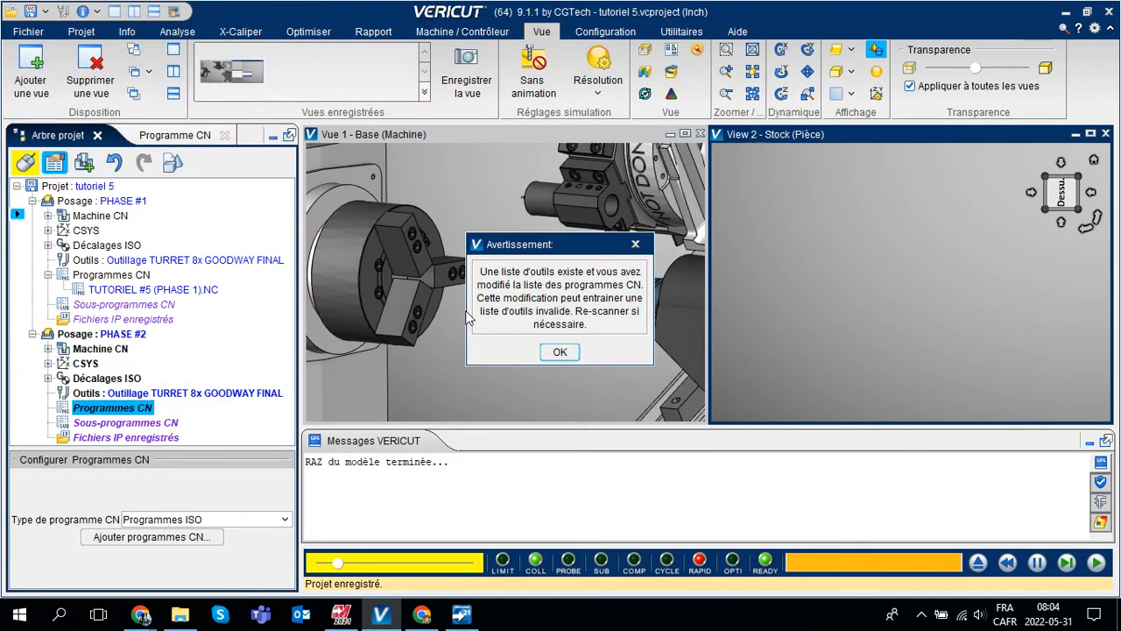
pyautogui.click(559, 353)
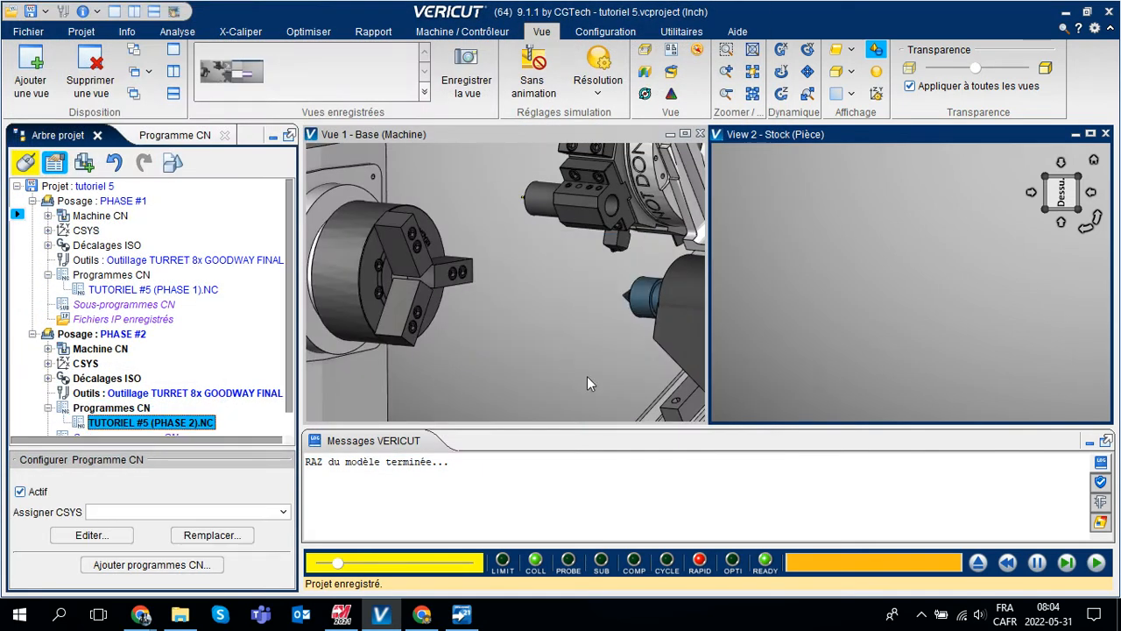
# Step: Reset the model and run the machining simulation of the PHASE #1 setup
pyautogui.click(979, 563)
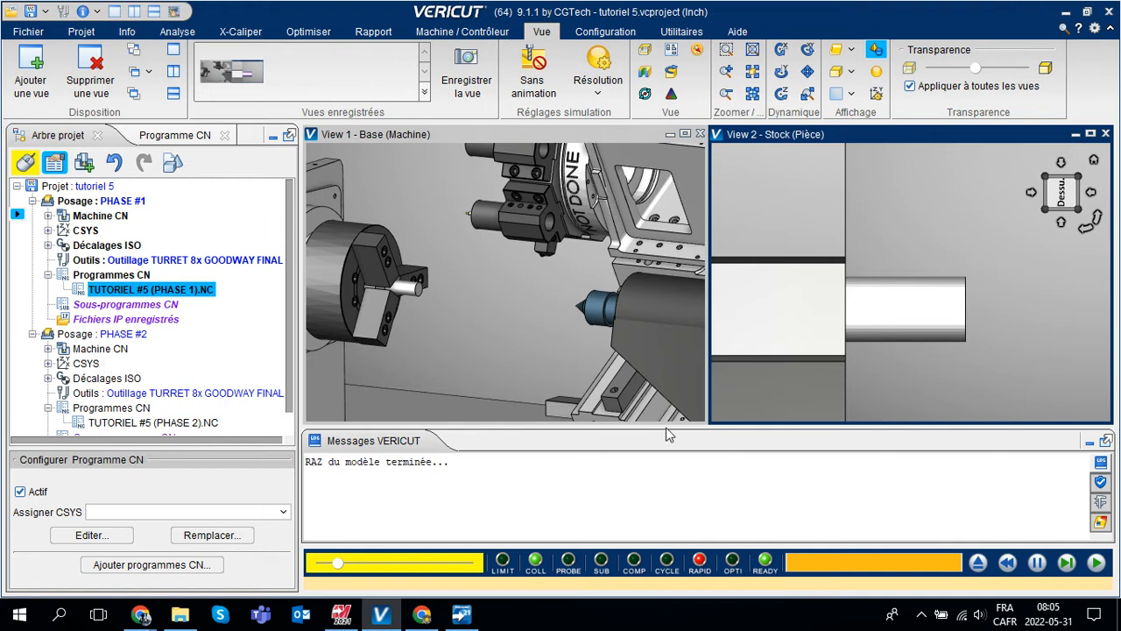
pyautogui.click(1097, 563)
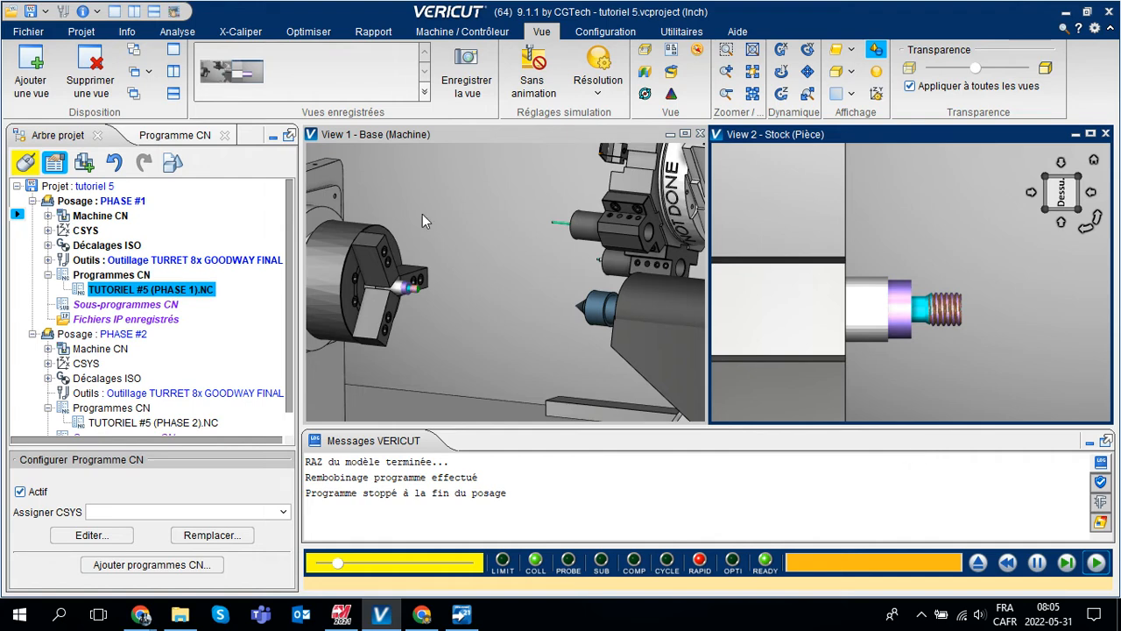
# Step: Compare the machined PHASE #1 stock with the design for excess and missing material using AUTO-DIFF
pyautogui.click(176, 33)
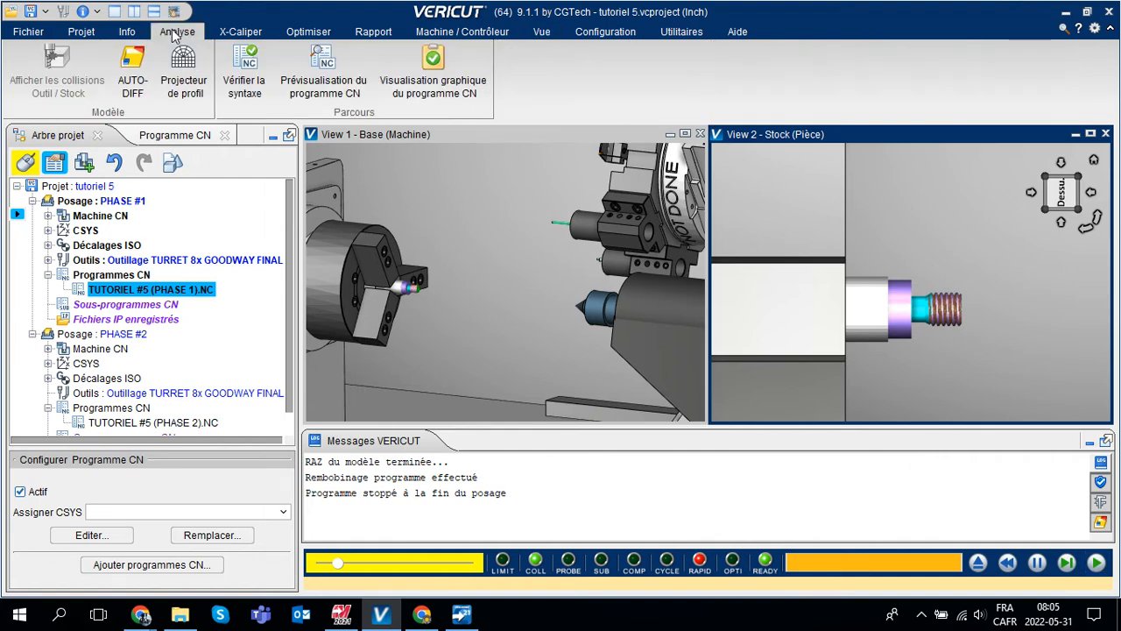
pyautogui.click(132, 68)
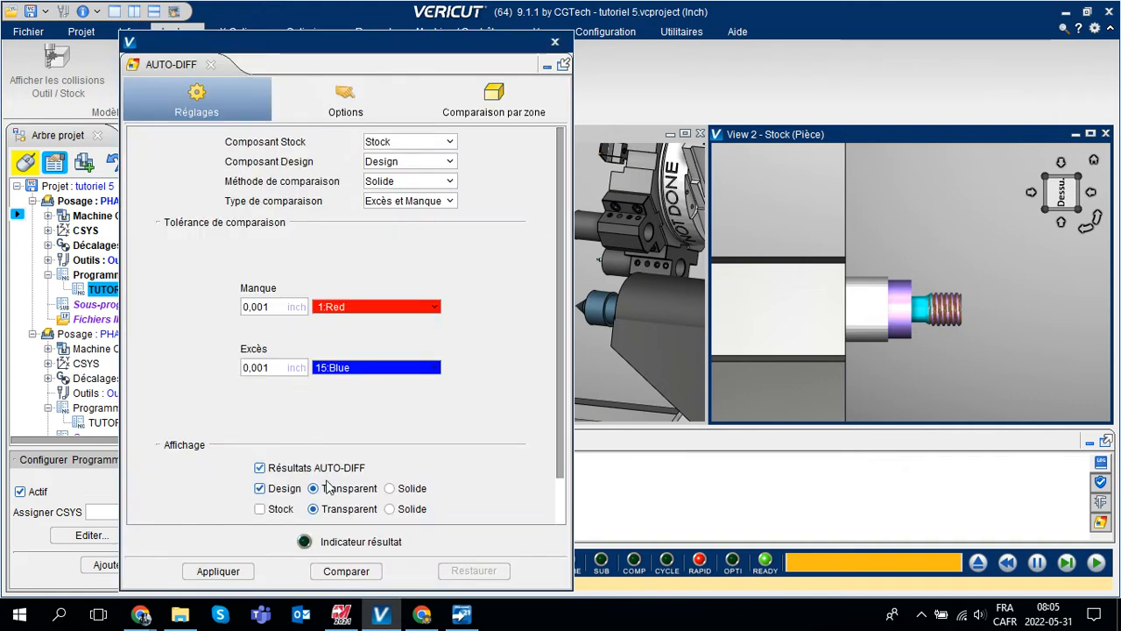
pyautogui.click(360, 574)
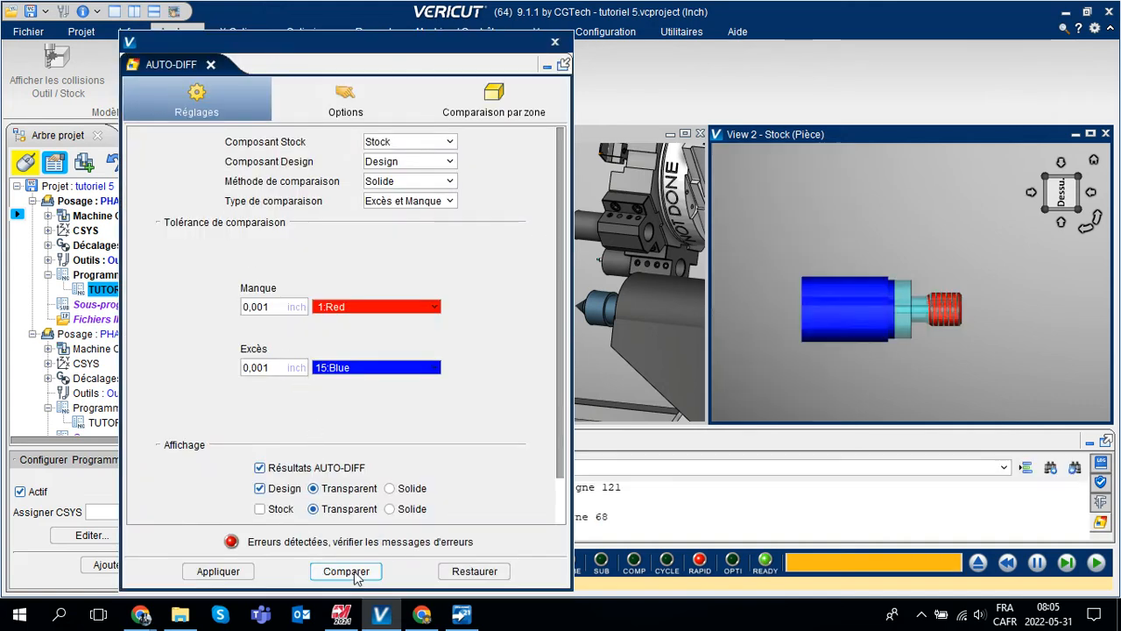
# Step: Examine the AUTO-DIFF differences around the threaded end of the PHASE #1 part and close the comparison
pyautogui.scroll(2, 912, 305)
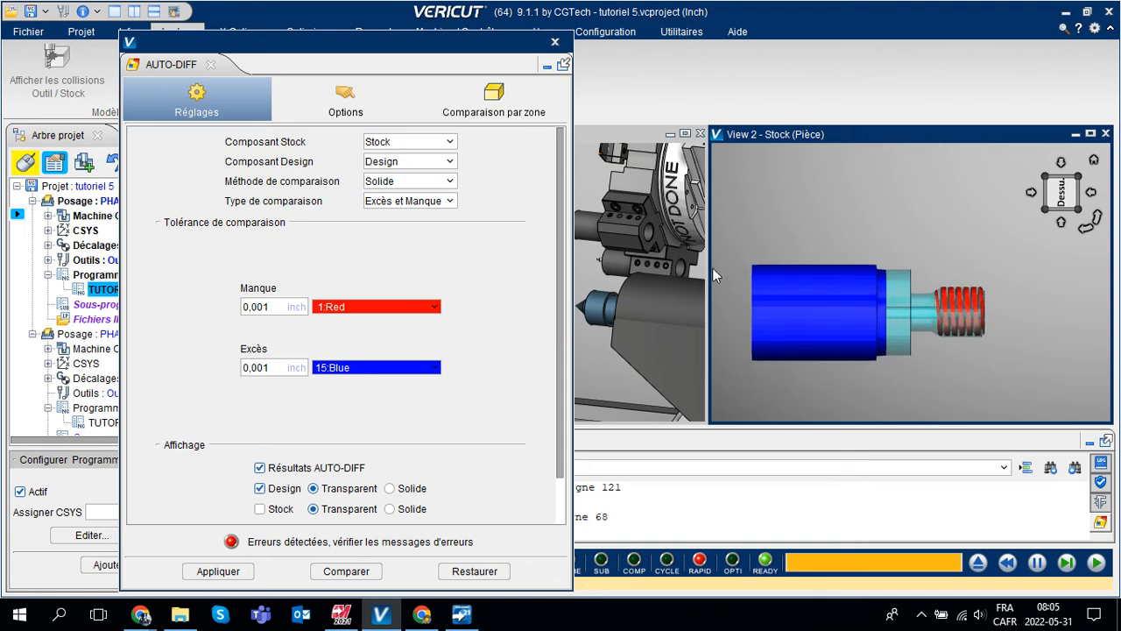
pyautogui.scroll(3, 1004, 294)
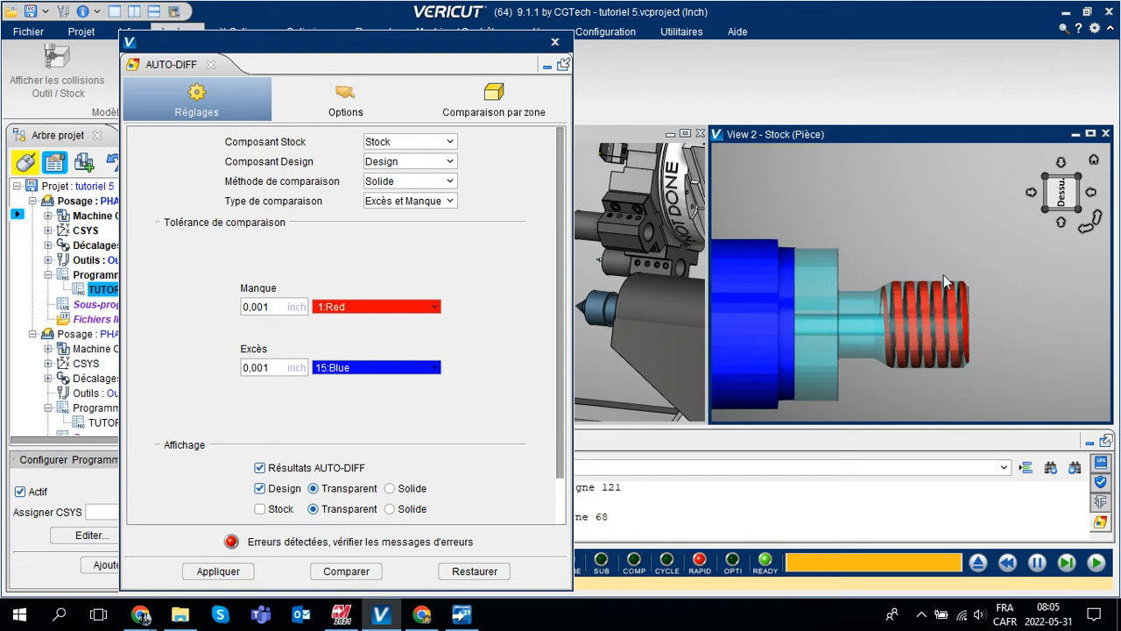
pyautogui.scroll(3, 955, 289)
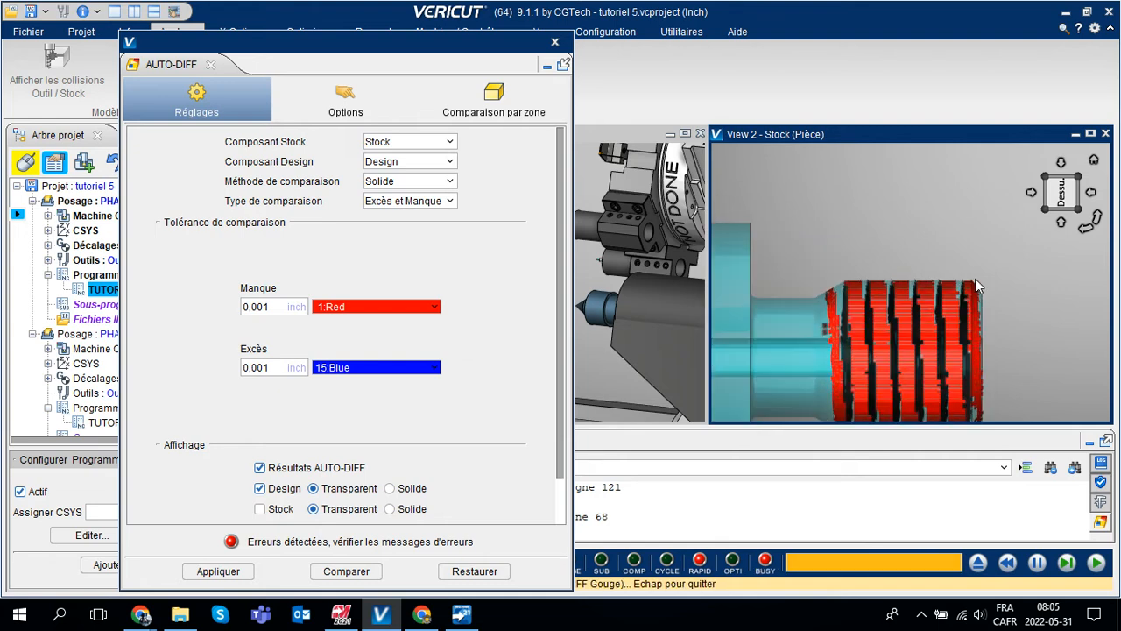
pyautogui.scroll(-3, 818, 301)
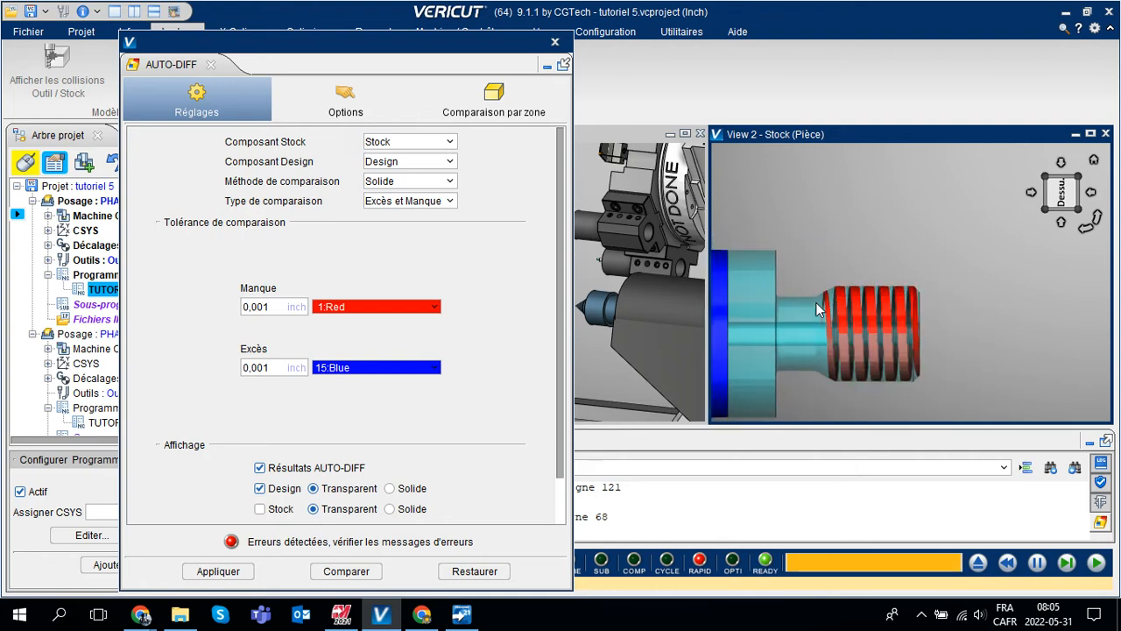
pyautogui.scroll(-2, 814, 273)
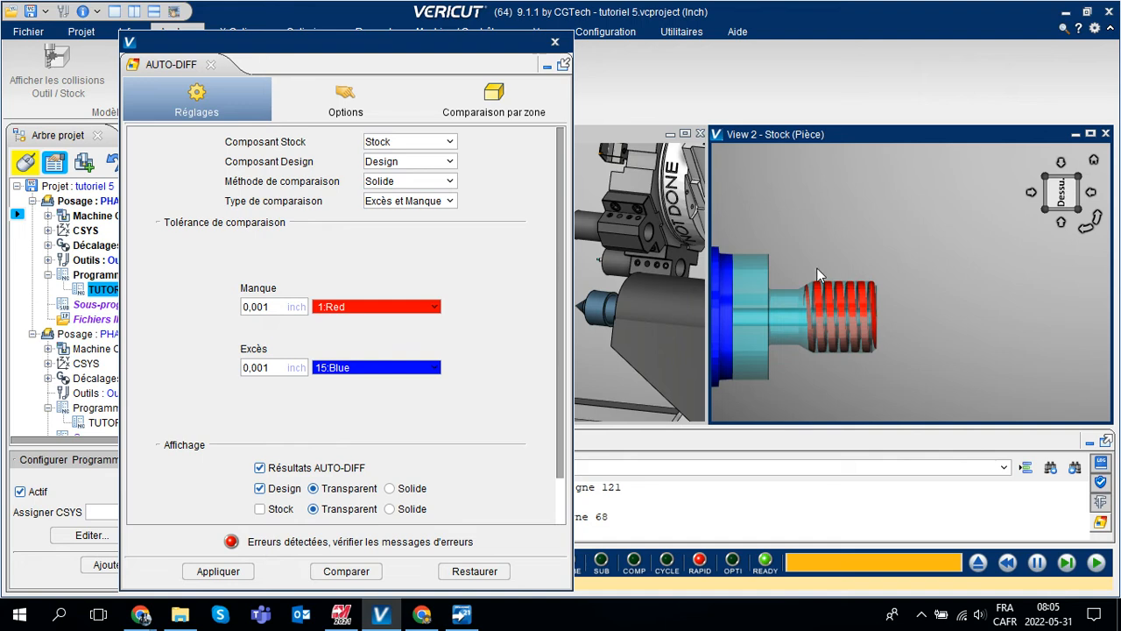
pyautogui.click(554, 43)
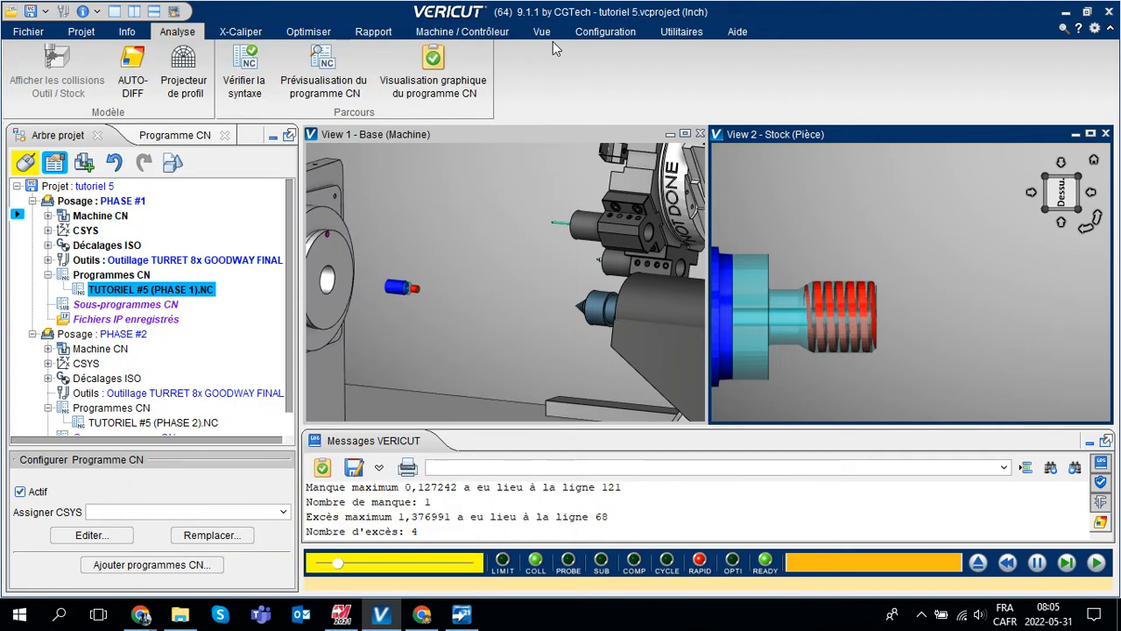
# Step: Advance to the PHASE #2 setup, check how the flipped part sits in the chuck, and run its machining simulation
pyautogui.click(1067, 563)
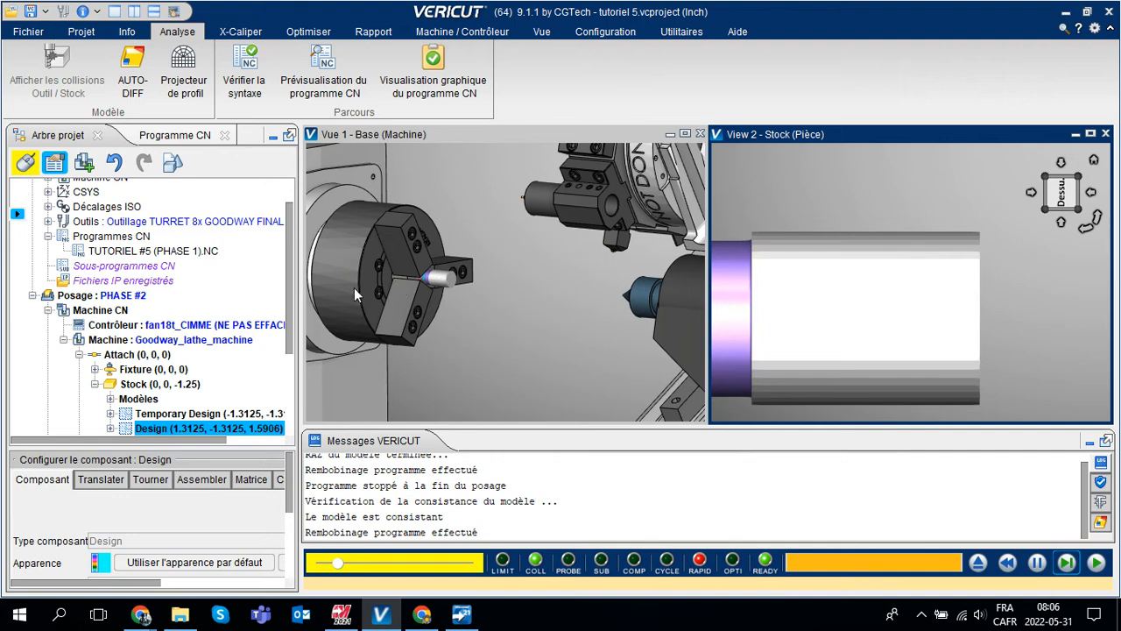
pyautogui.scroll(10, 413, 274)
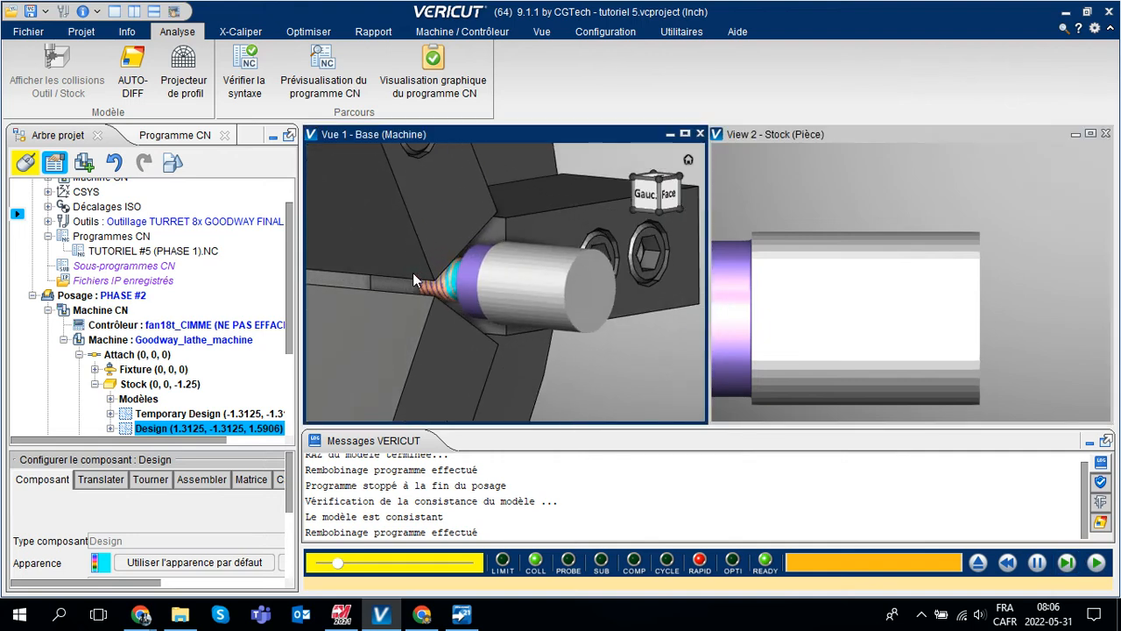
pyautogui.scroll(2, 412, 273)
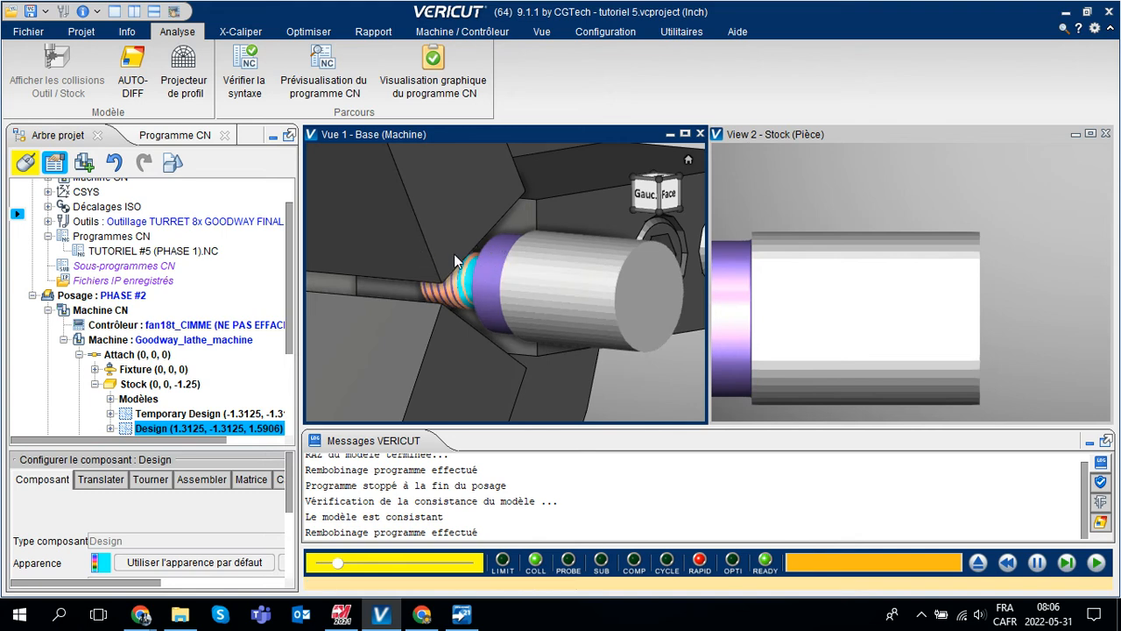
pyautogui.scroll(-4, 455, 257)
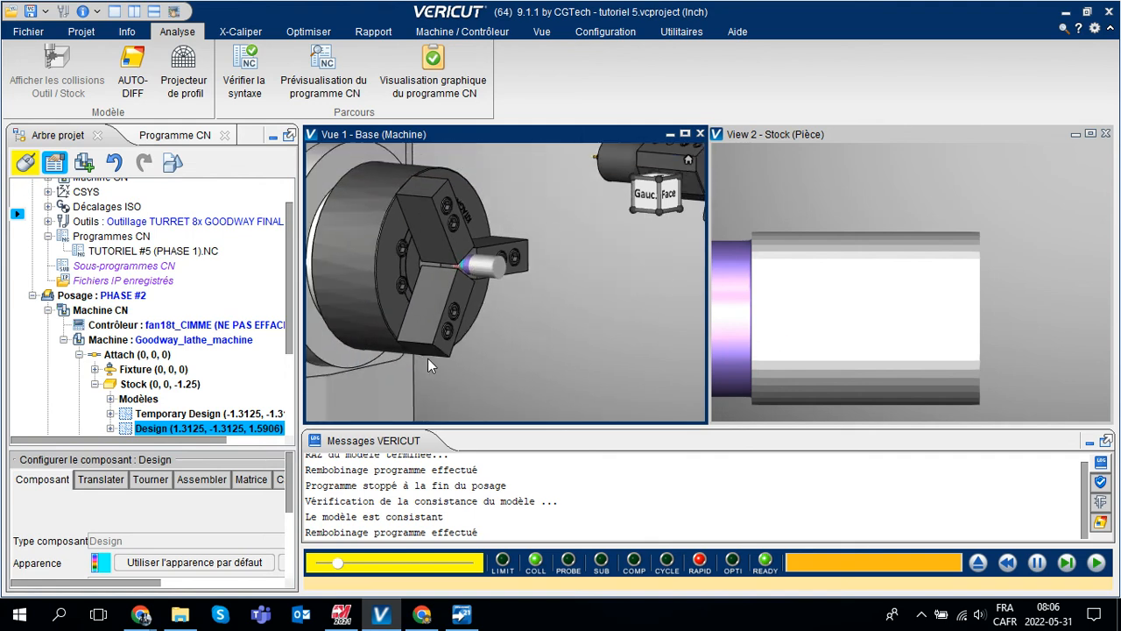
pyautogui.click(1096, 565)
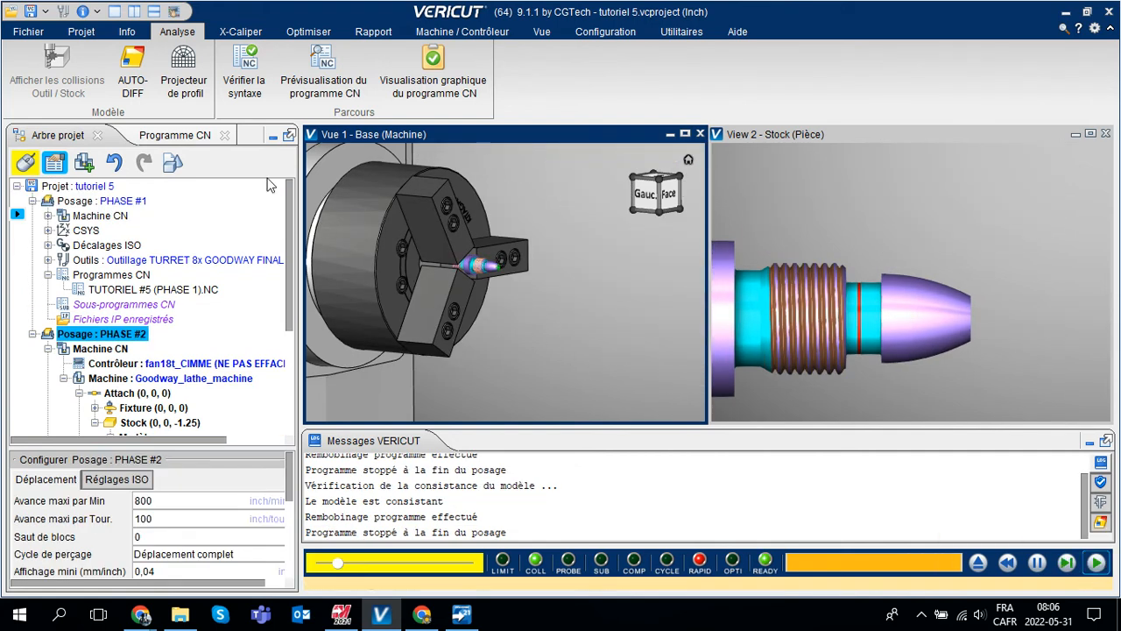
# Step: Compare the machined PHASE #2 stock with the design for excess and missing material using AUTO-DIFF, and close the comparison
pyautogui.click(134, 72)
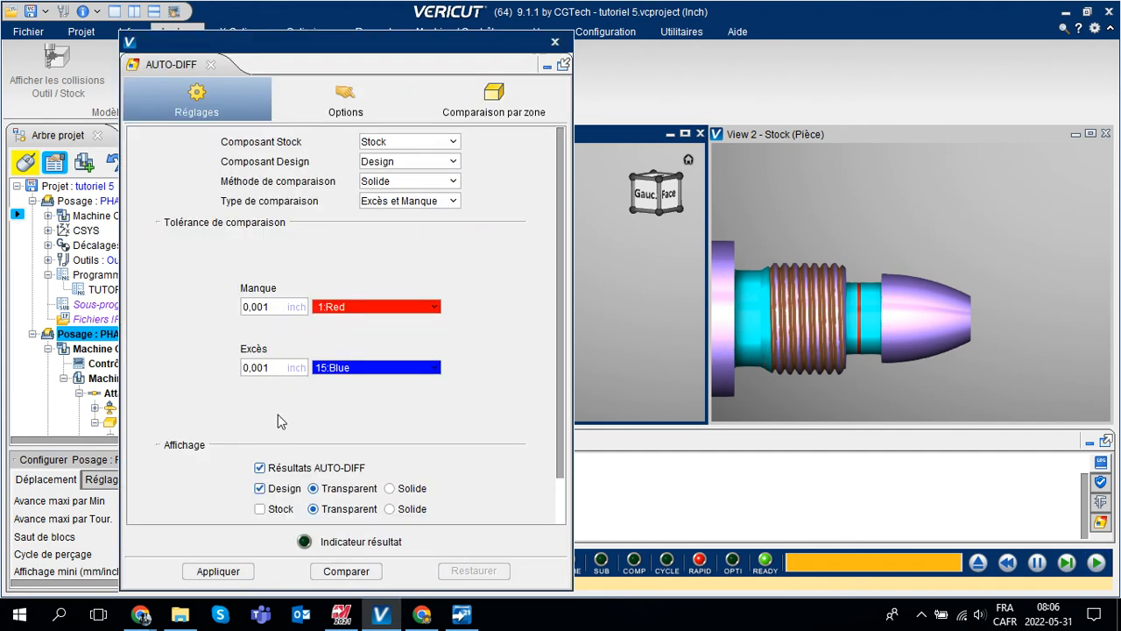
pyautogui.click(346, 571)
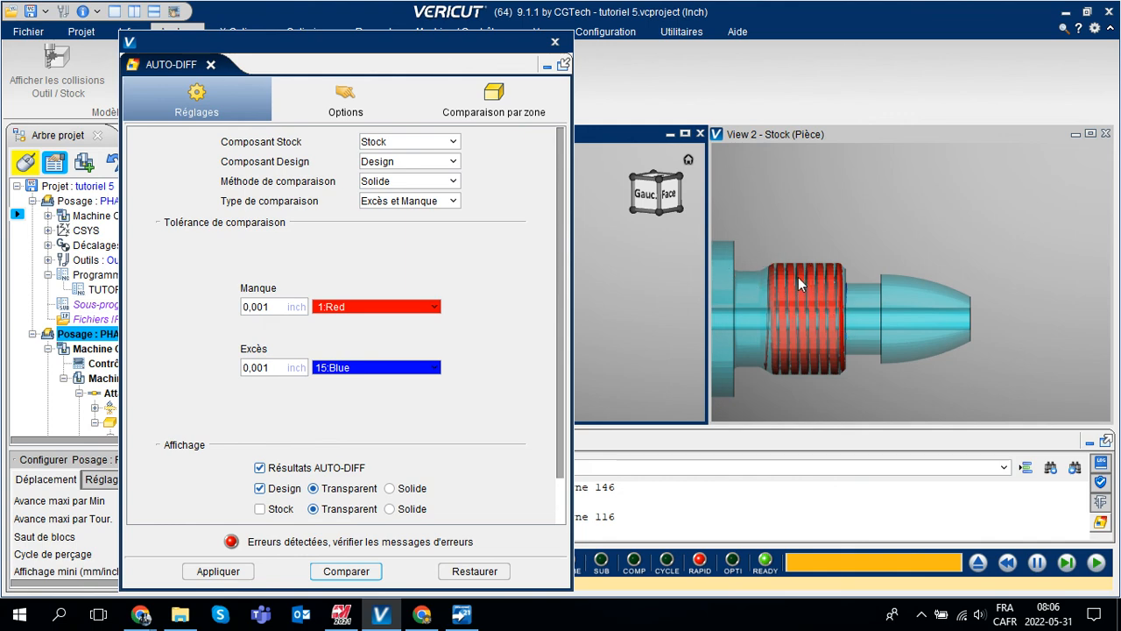
pyautogui.click(554, 42)
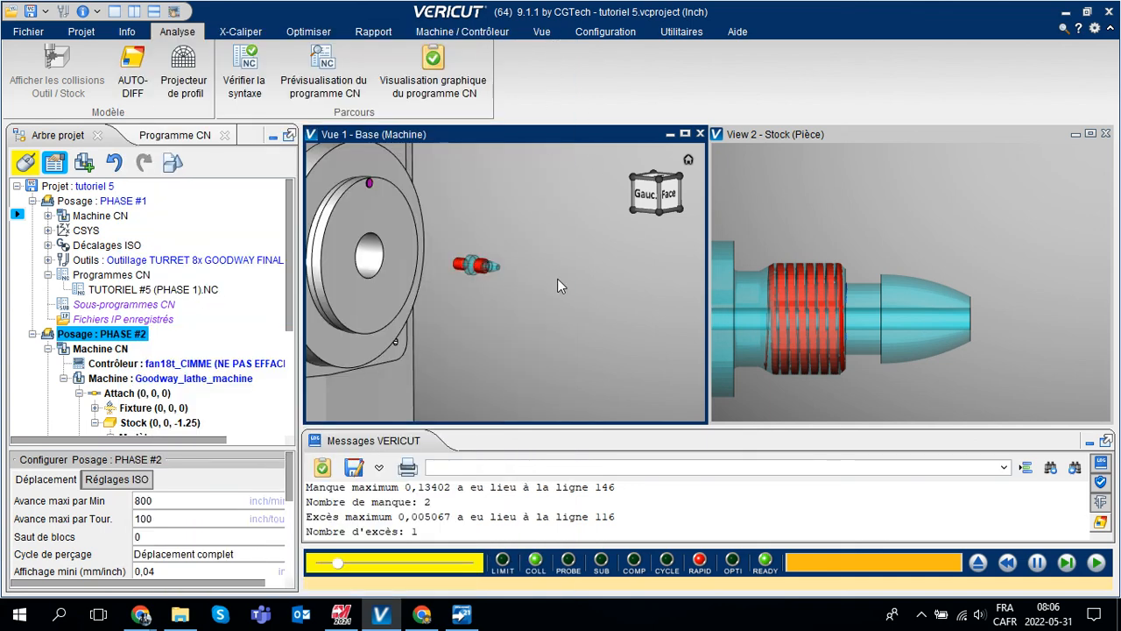